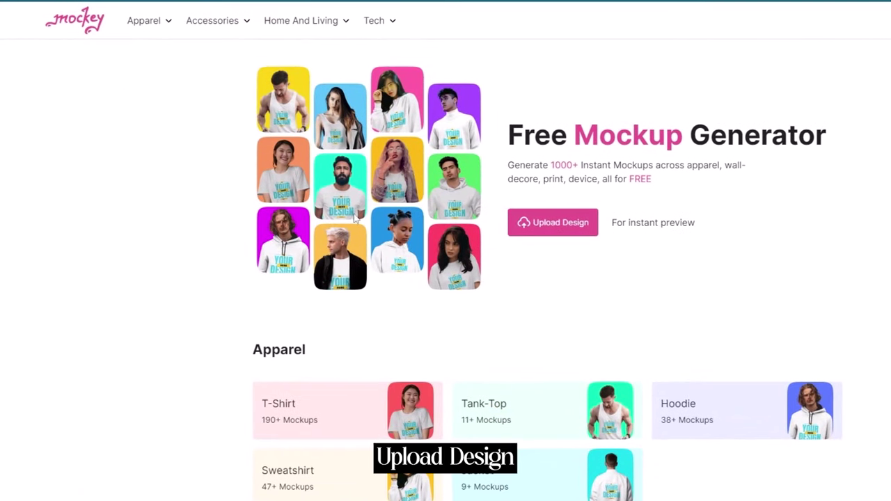
Upload the Little Mister Handsome PNG and open the cap-and-sunglasses model mockup.
click(410, 225)
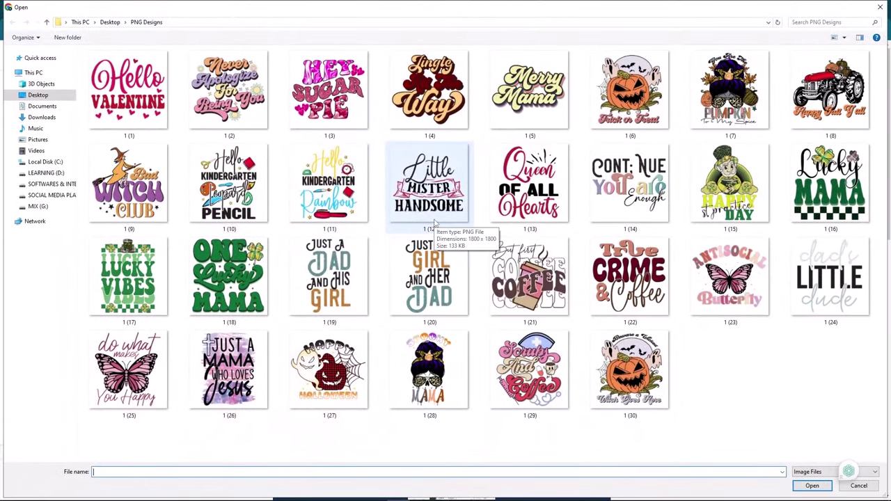
double_click(449, 196)
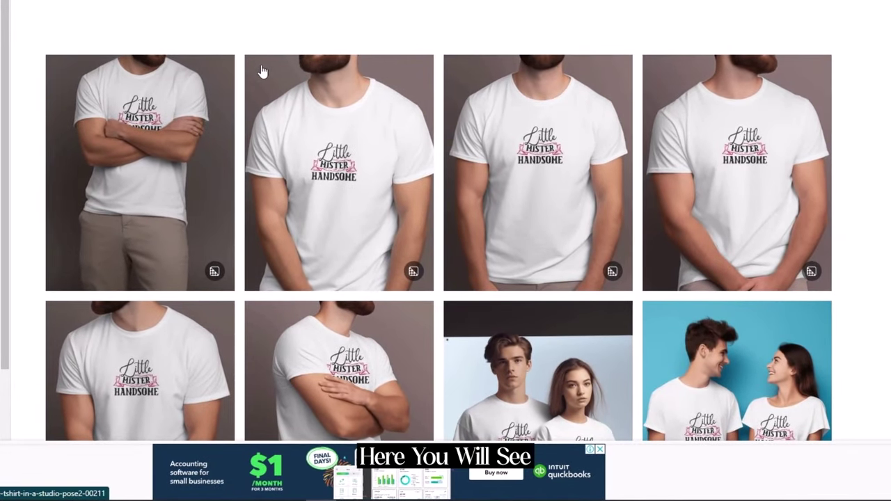
scroll(262, 72, down, 3)
scroll(263, 72, down, 8)
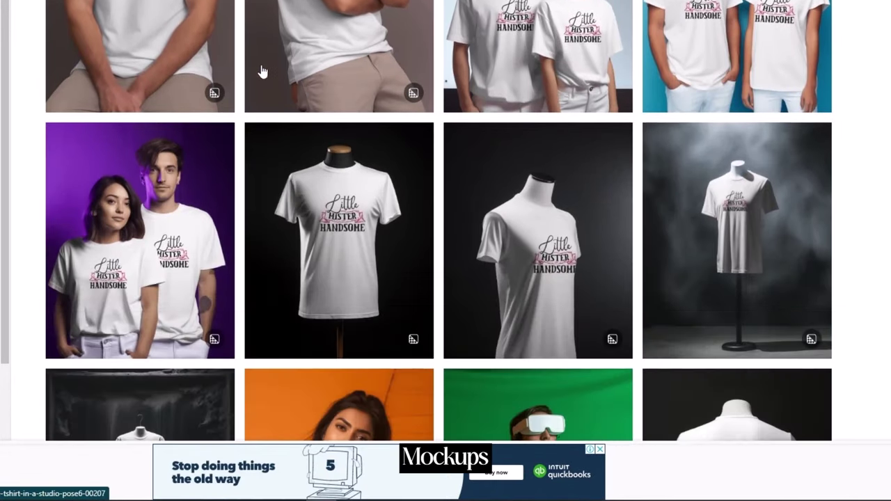
scroll(262, 71, down, 3)
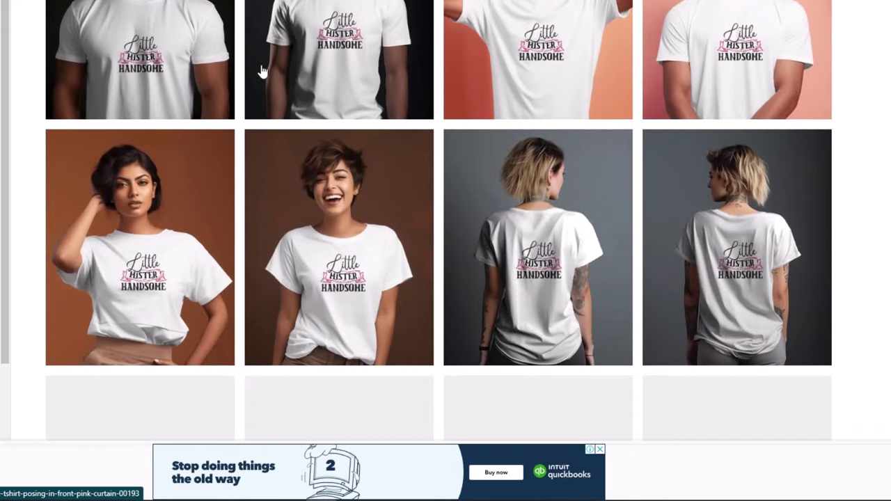
scroll(263, 71, up, 2)
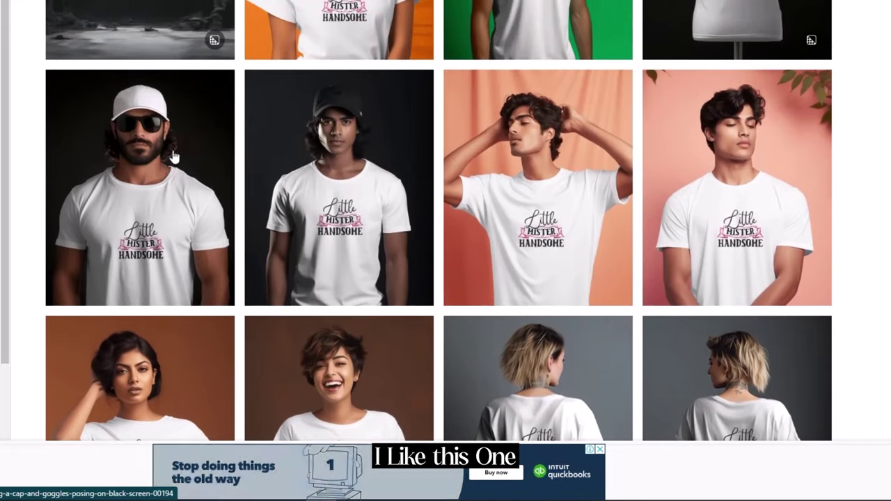
click(139, 209)
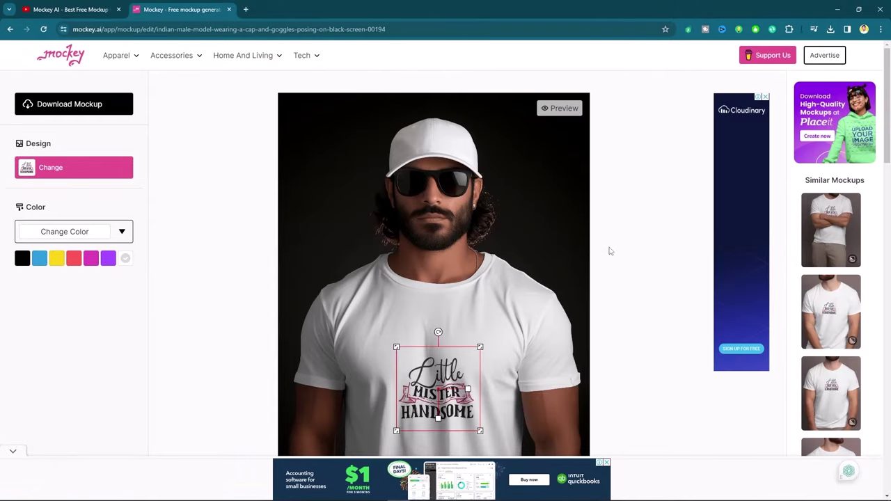
Enlarge the Little Mister Handsome print across the chest and nudge it slightly up-left.
scroll(609, 251, down, 5)
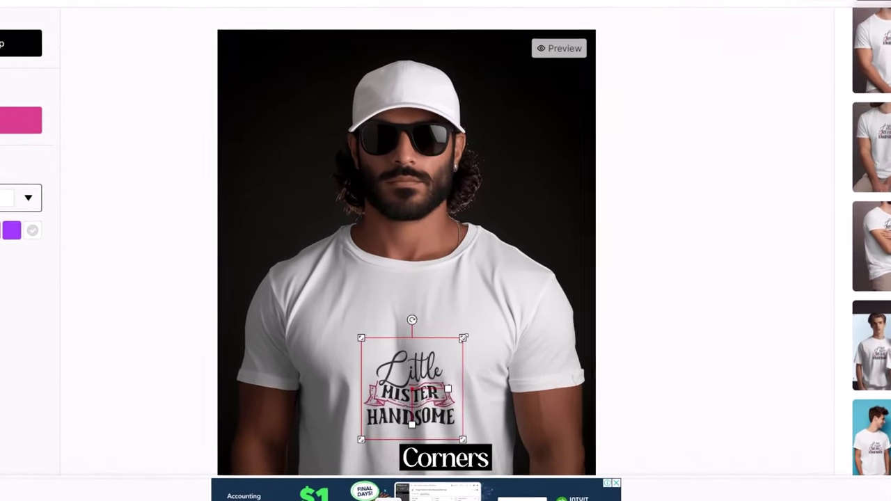
drag(480, 342, 507, 306)
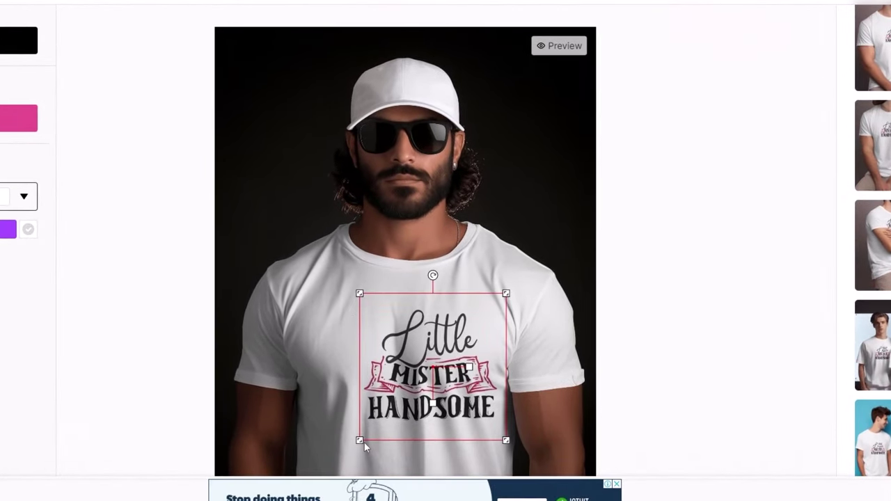
drag(359, 440, 310, 480)
click(617, 485)
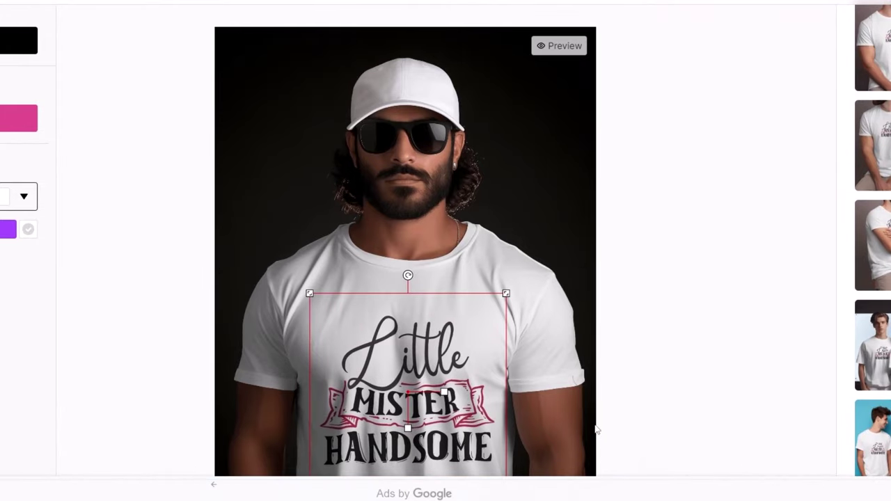
drag(446, 376, 435, 356)
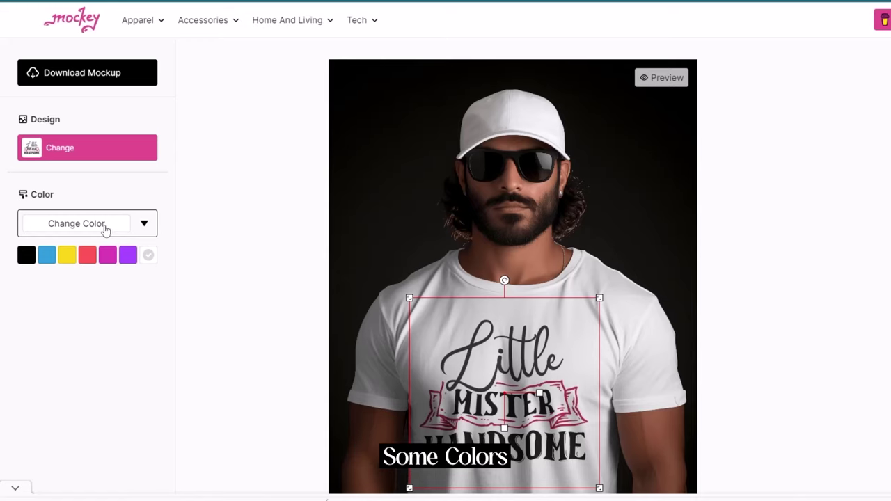
Try blue, yellow, red and purple shirt swatches, then return the shirt to white.
click(48, 255)
click(66, 255)
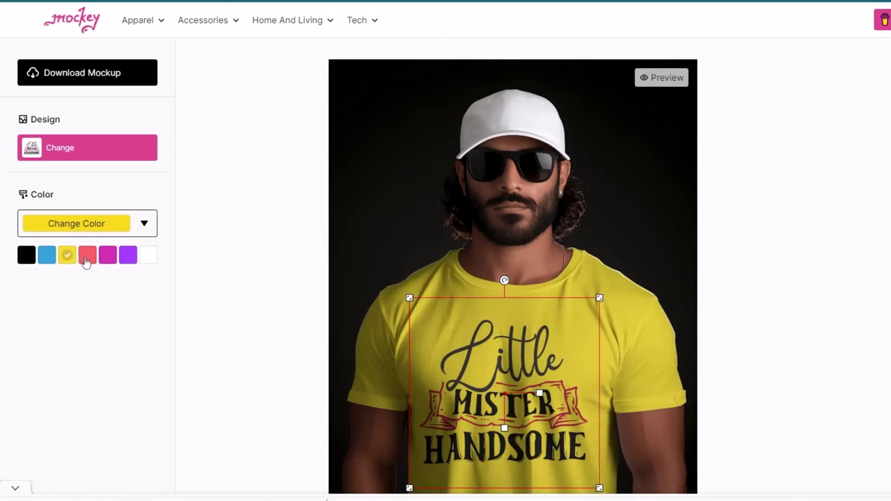
click(87, 256)
click(128, 257)
click(68, 256)
click(48, 255)
click(67, 255)
click(149, 257)
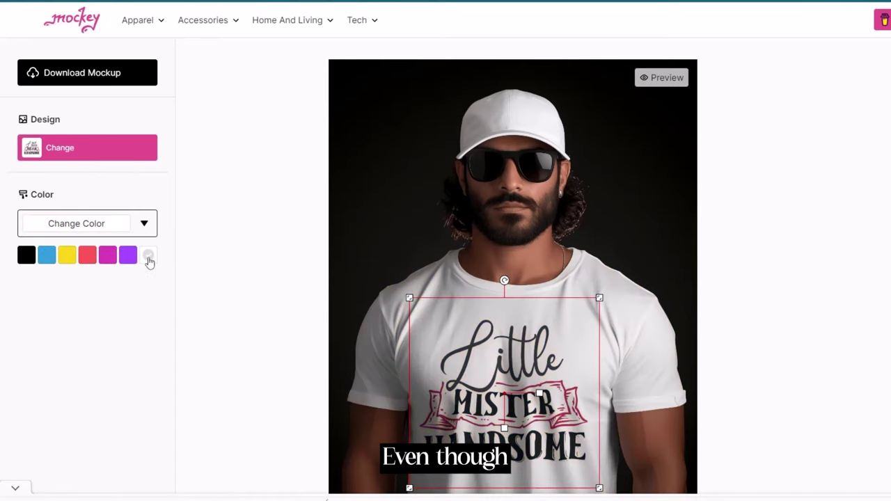
Set a custom mint green shirt colour, hex 6DEED7.
click(106, 223)
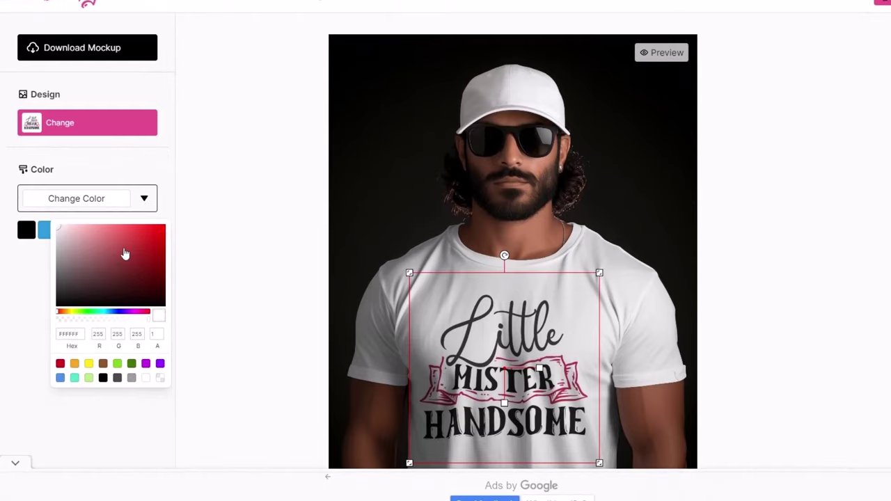
drag(125, 254, 102, 240)
mouse_move(61, 312)
mouse_down()
mouse_move(118, 306)
mouse_move(71, 309)
mouse_move(102, 304)
mouse_up()
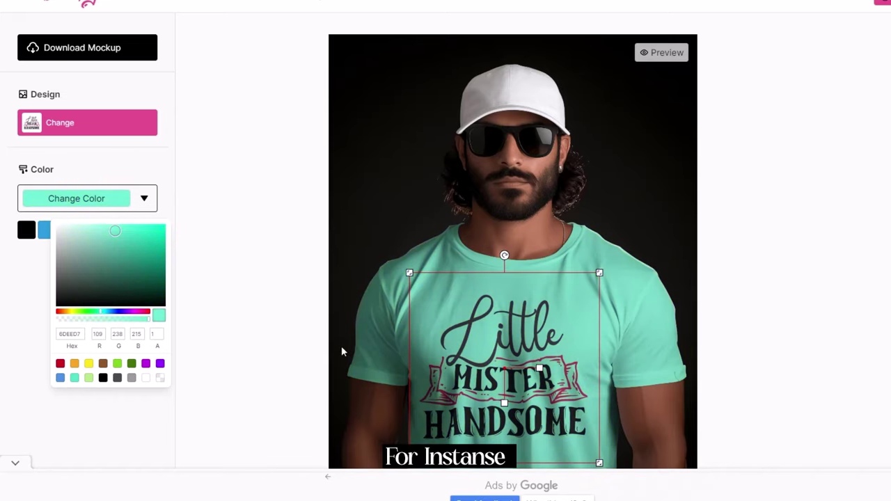
click(226, 310)
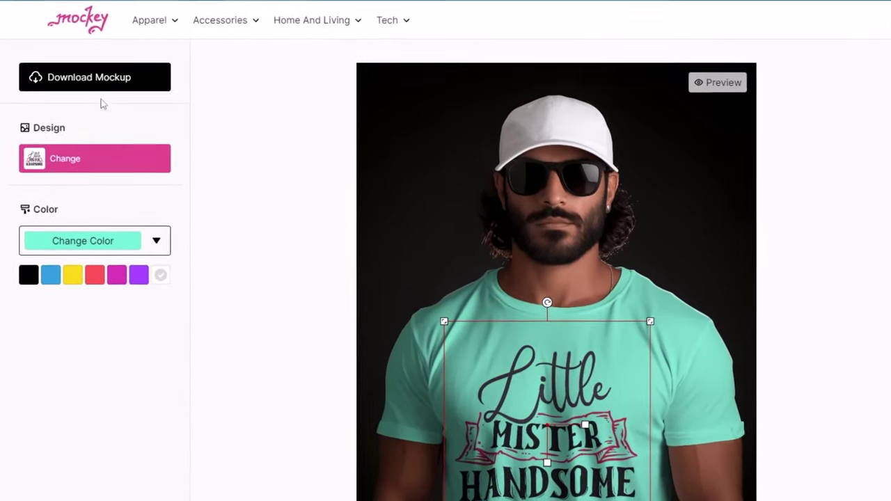
Download the finished mint-green Little Mister Handsome mockup image.
click(104, 94)
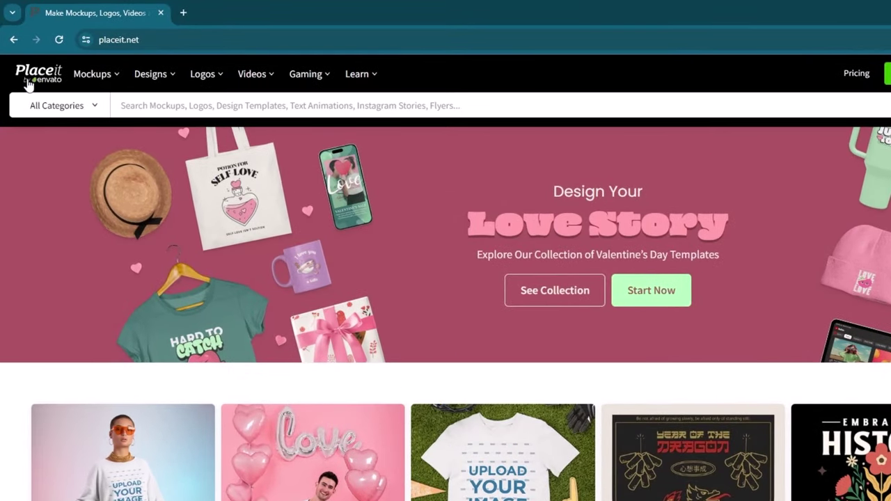
Search Placeit for 'Free Mockups' and filter the results to T-Shirt templates.
click(119, 103)
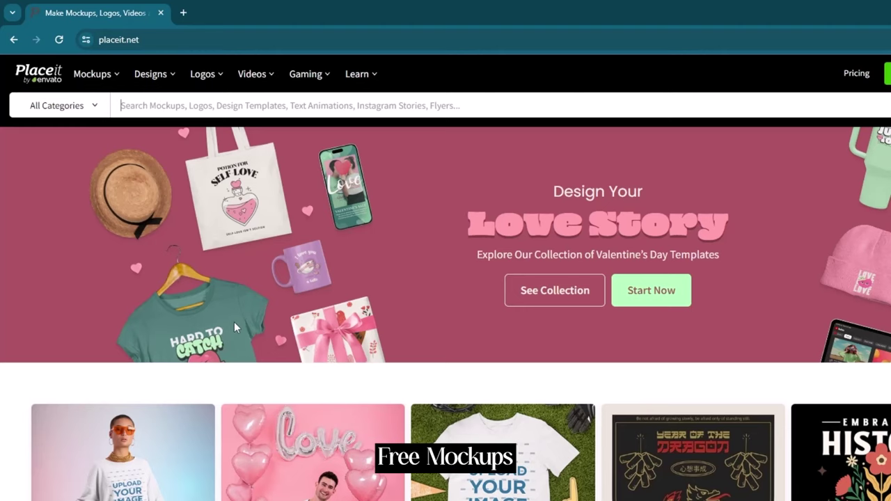
text(Free Mockups)
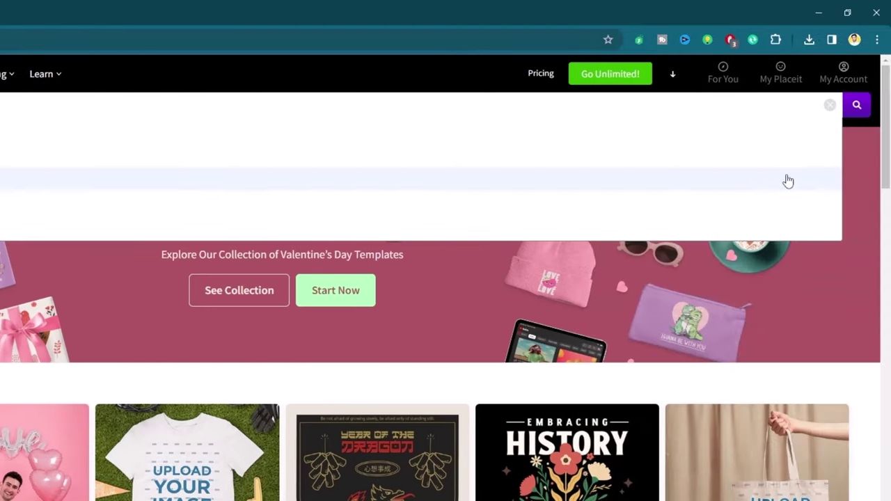
click(890, 112)
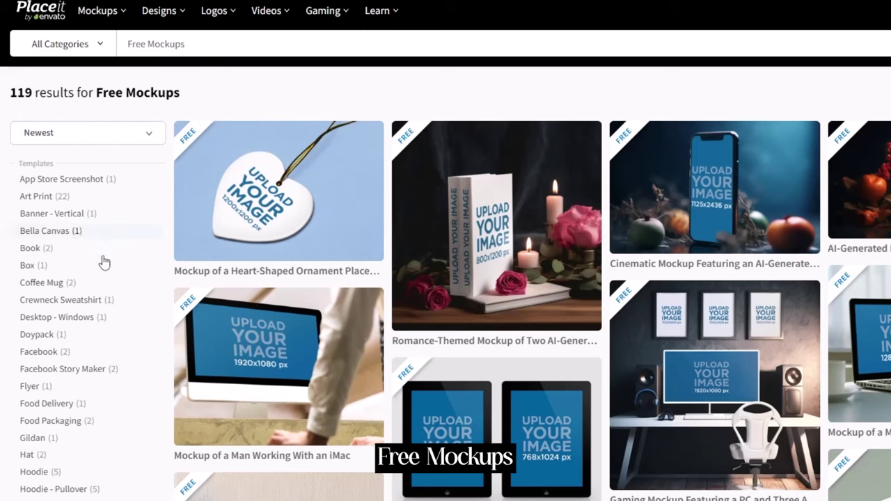
scroll(87, 383, down, 4)
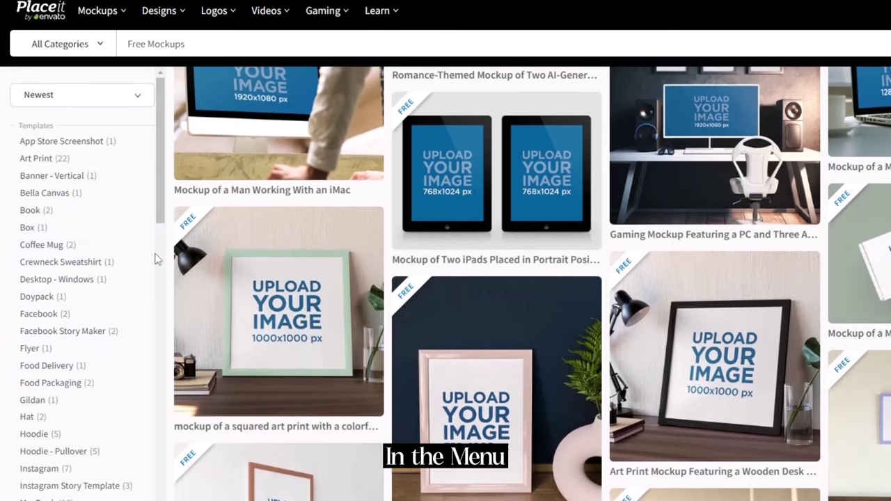
scroll(156, 259, down, 5)
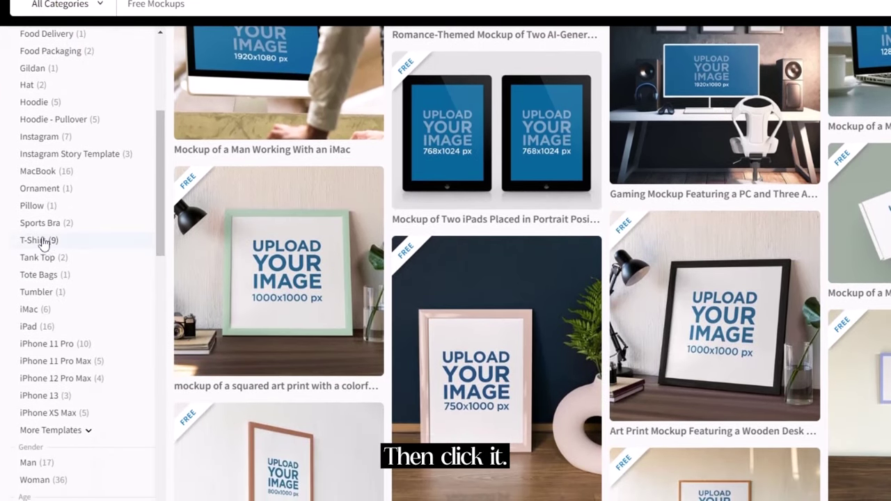
click(43, 241)
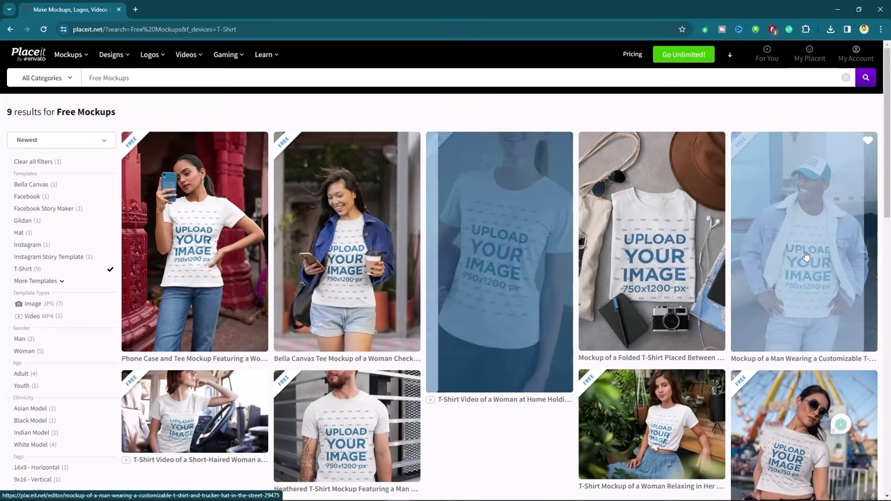
Open the crop-top amusement park mockup from the T-shirt results.
scroll(805, 257, down, 1)
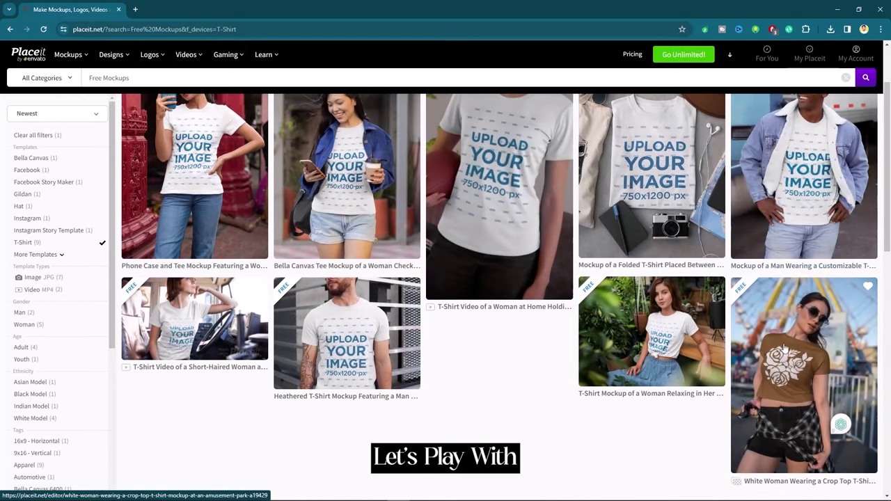
click(786, 361)
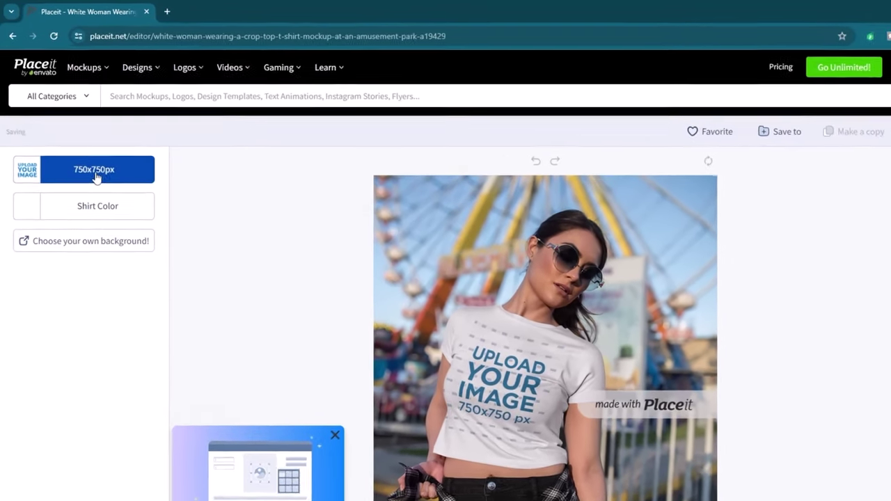
Upload the butterfly 'do what makes You Happy' PNG from the computer as the design.
click(97, 177)
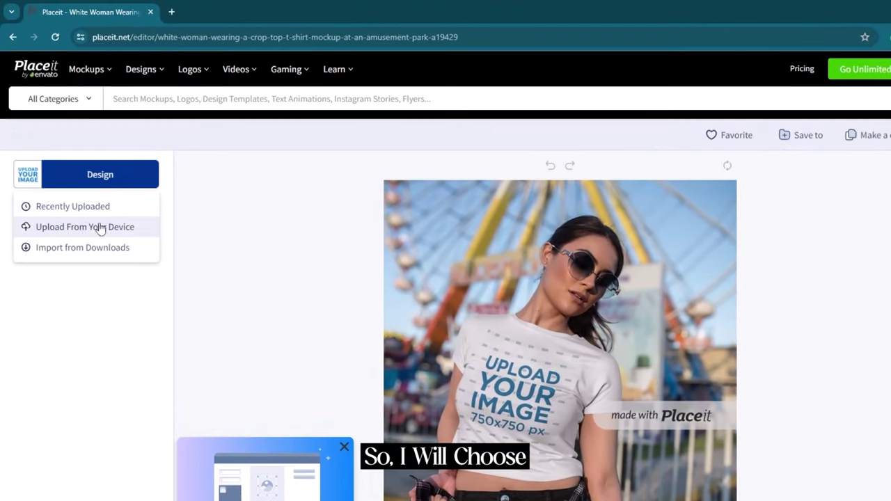
click(138, 234)
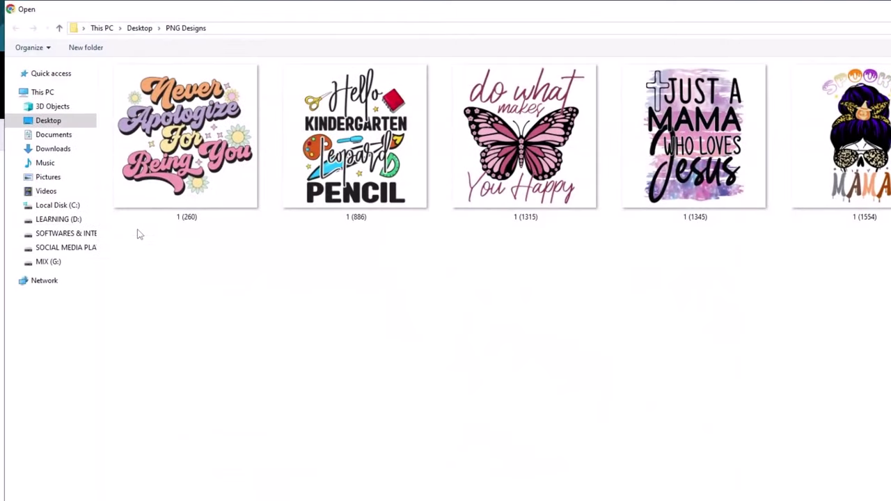
click(526, 171)
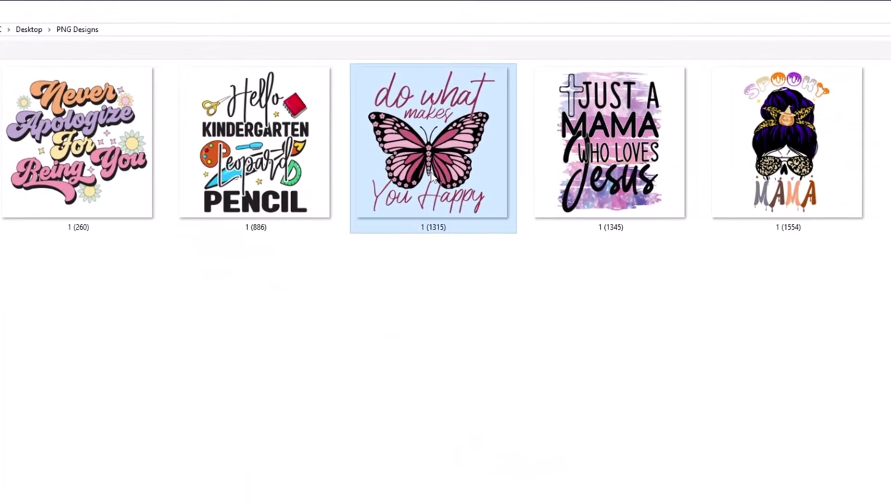
double_click(433, 178)
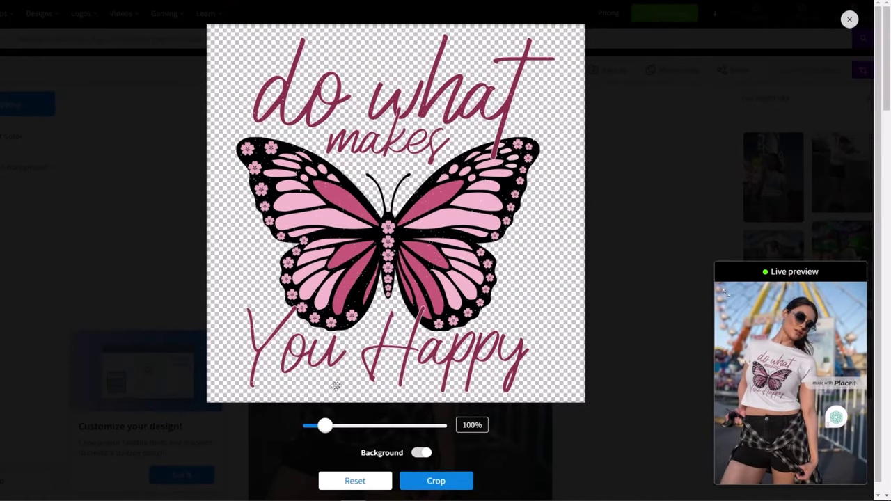
Scale the butterfly design to about 93%, reposition it, and apply the crop.
mouse_move(324, 425)
mouse_down()
mouse_move(313, 425)
mouse_move(324, 425)
mouse_up()
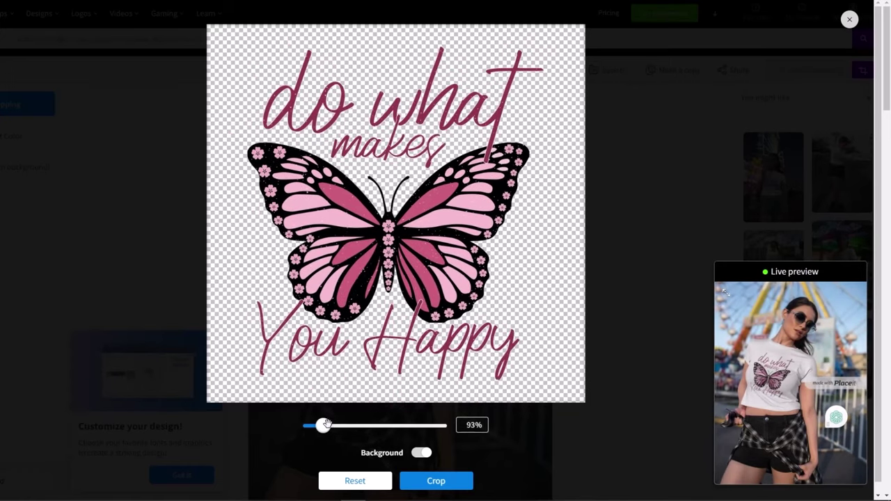
mouse_move(423, 257)
mouse_down()
mouse_move(412, 237)
mouse_move(431, 250)
mouse_up()
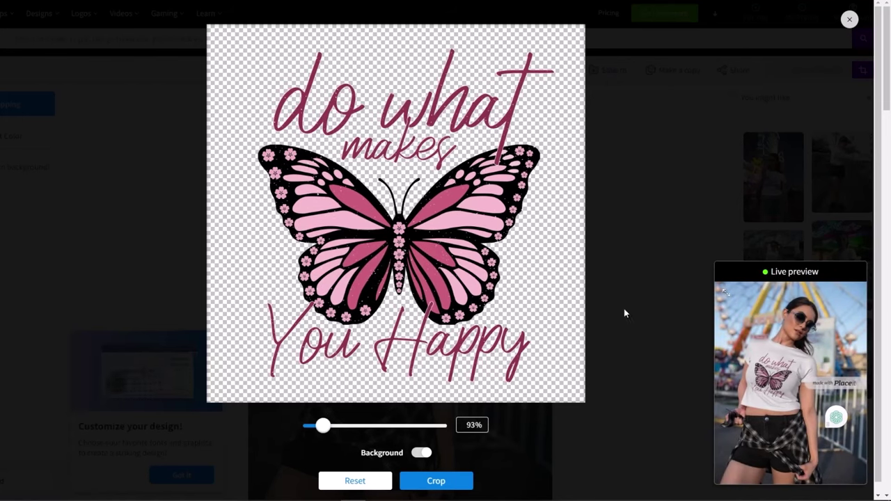
click(726, 295)
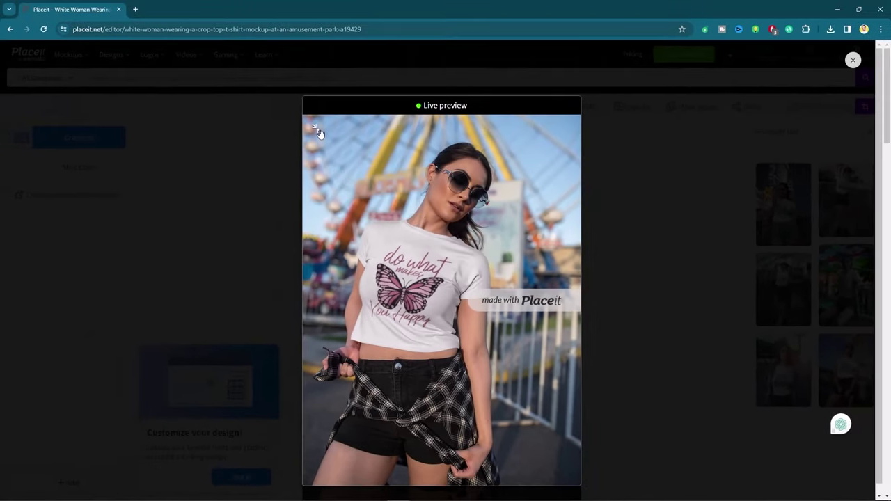
click(279, 45)
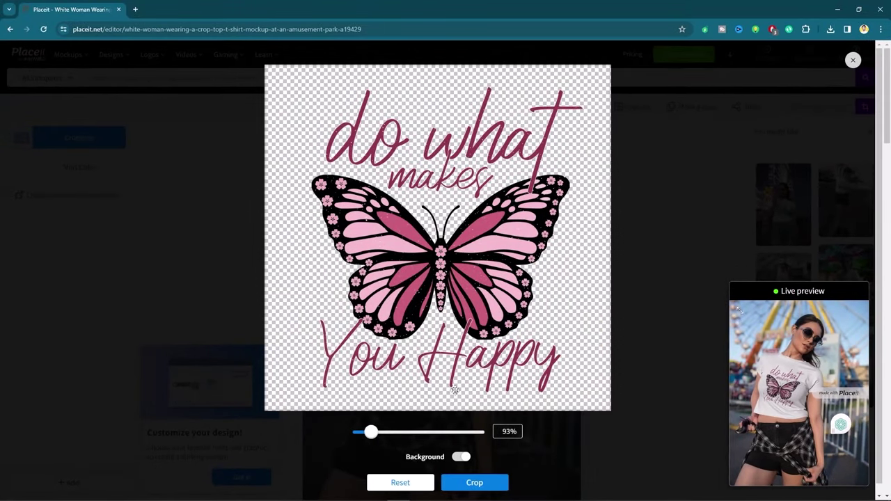
right_click(474, 483)
click(474, 482)
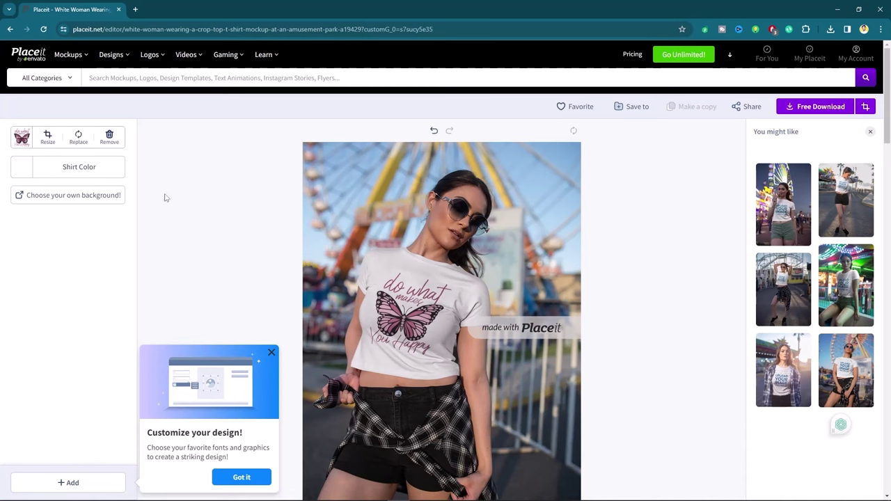
Try lavender, cream, black and grey palette colours on the crop top.
click(105, 172)
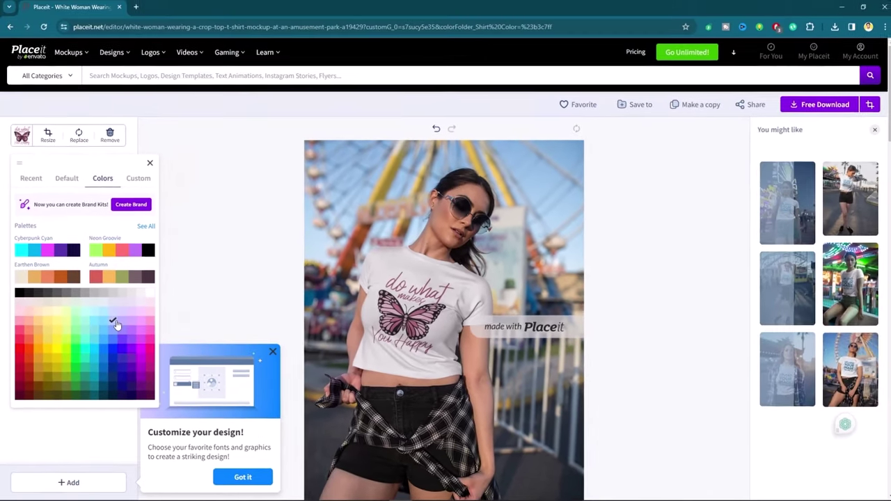
click(139, 270)
click(50, 269)
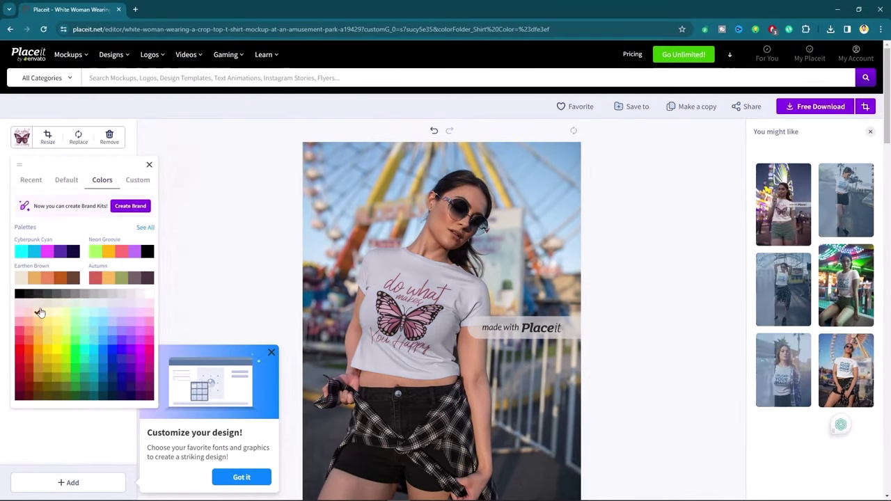
click(21, 293)
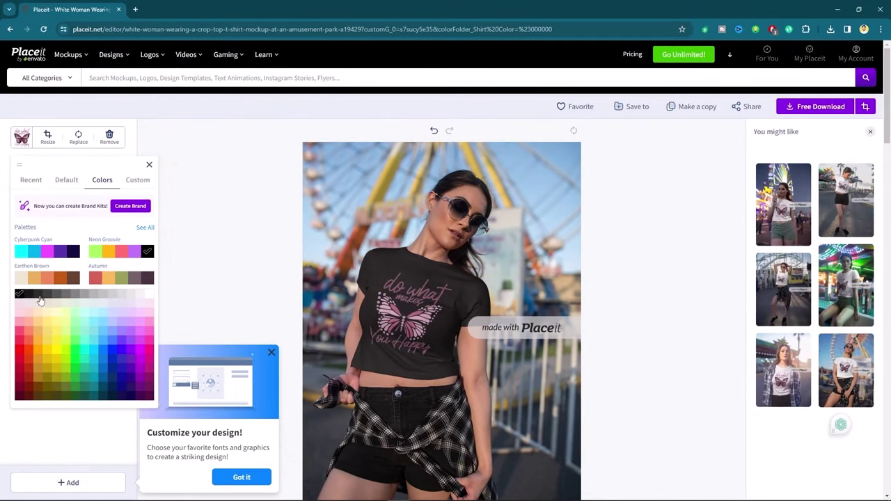
click(47, 302)
click(131, 295)
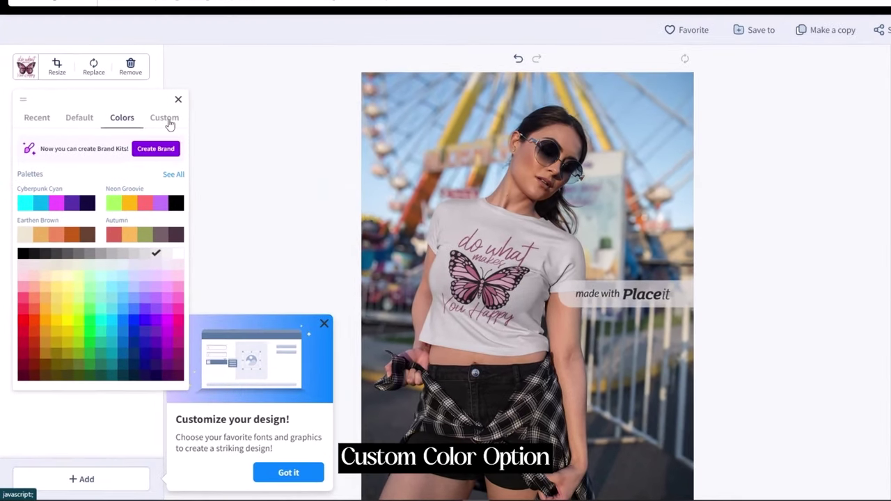
Replace the custom hex E5E5E5 with FAD726 to make the crop top yellow.
click(173, 124)
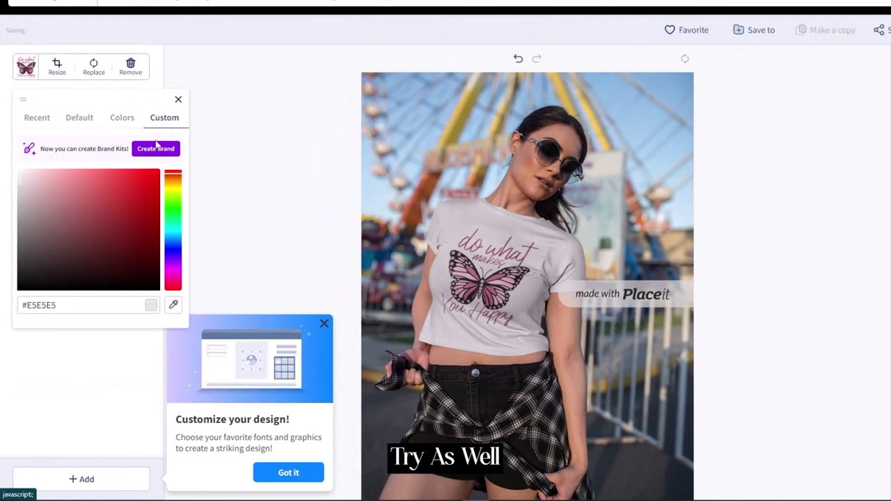
click(27, 305)
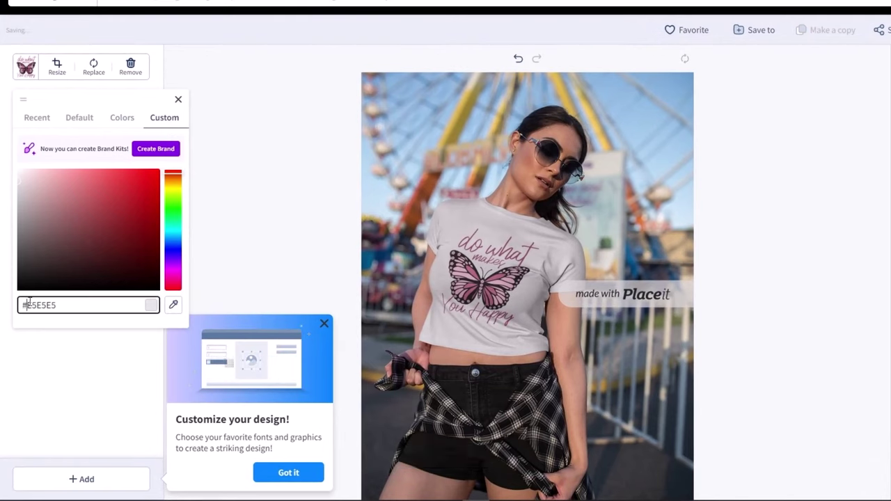
double_click(31, 301)
key(BackSpace)
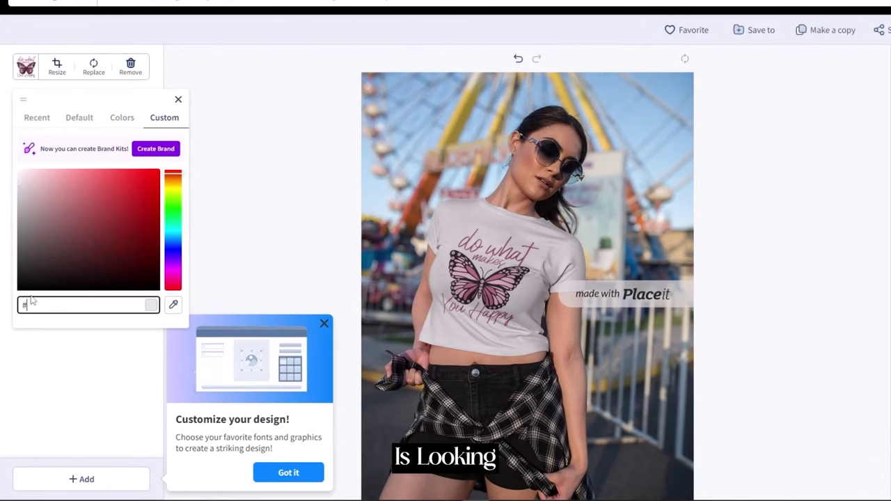
text(FAD726)
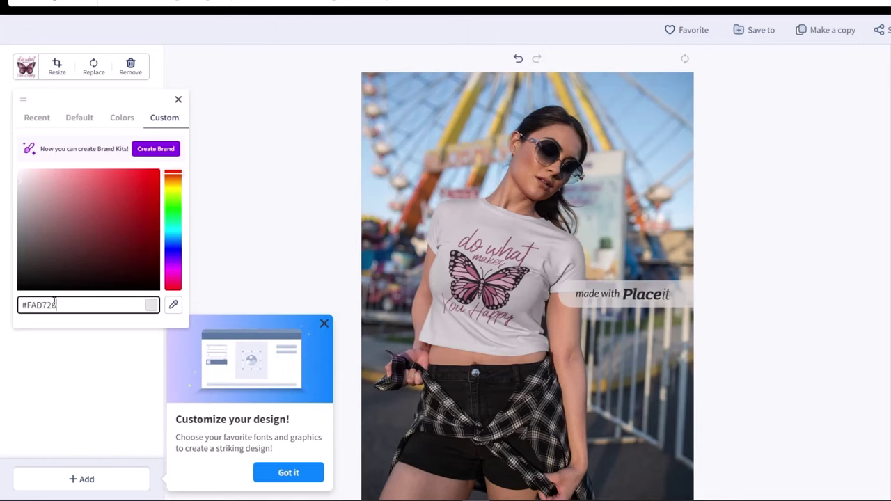
key(Return)
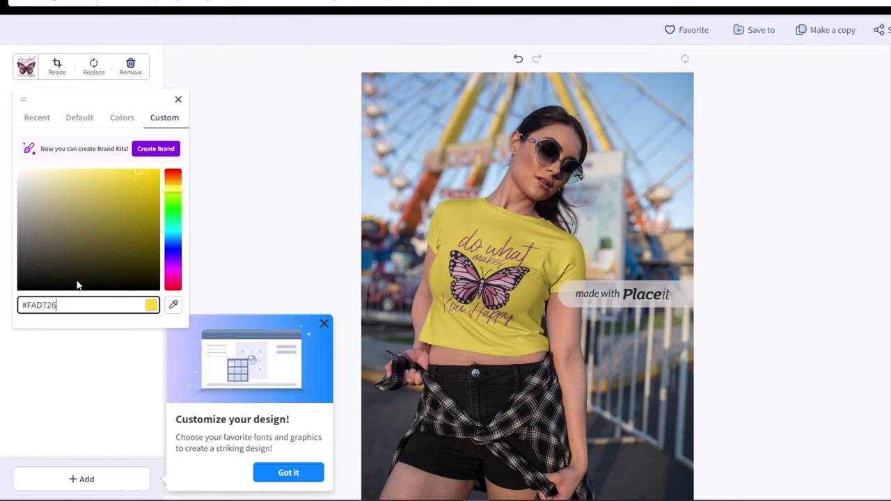
click(178, 100)
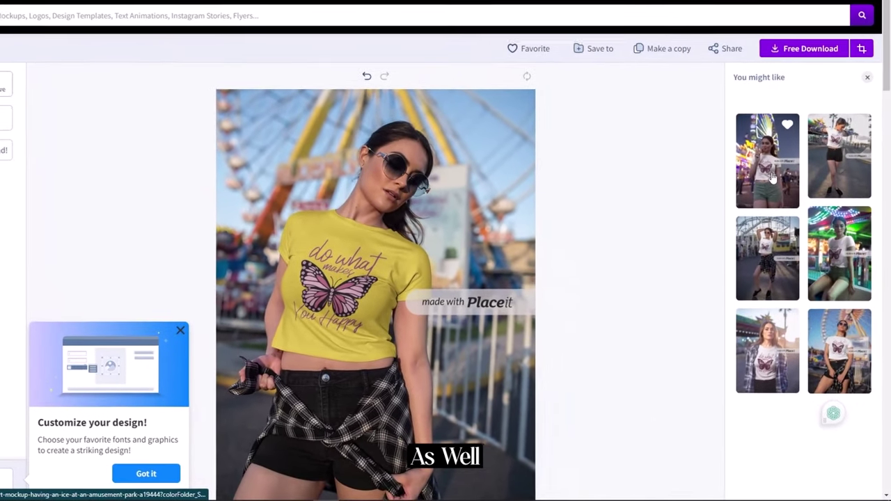
Open six 'You might like' suggested mockups in new browser tabs.
right_click(769, 183)
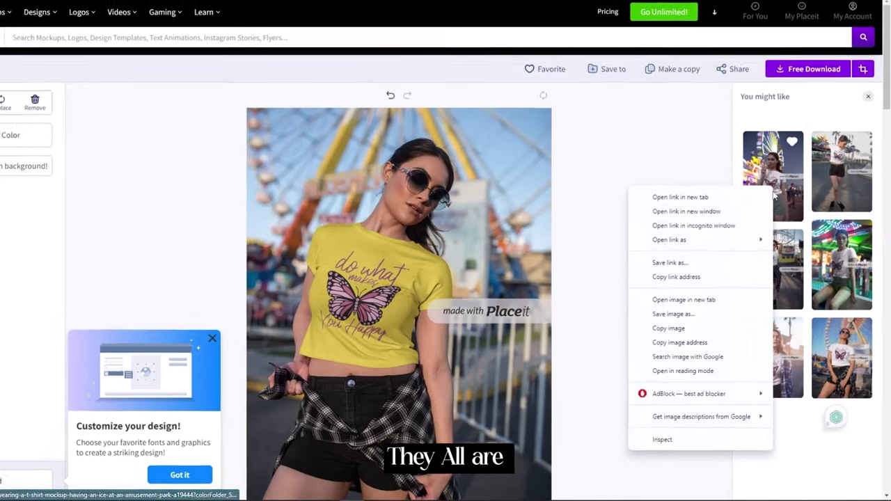
click(651, 187)
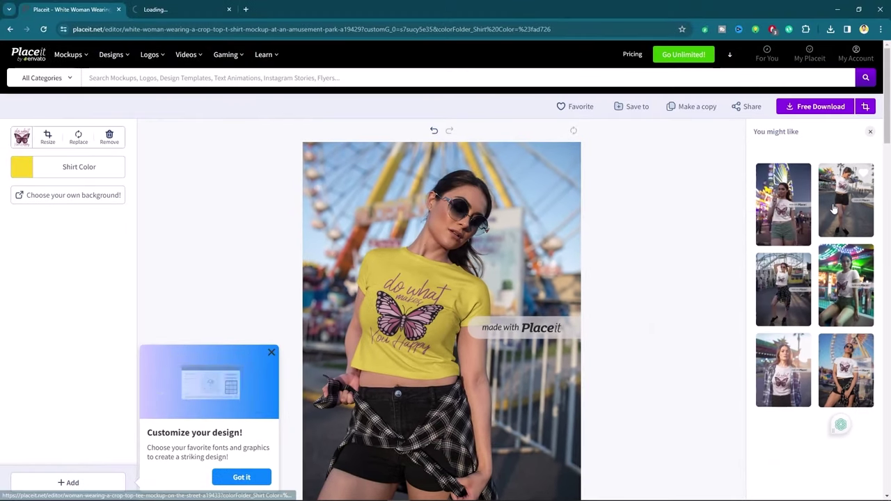
middle_click(833, 209)
right_click(835, 278)
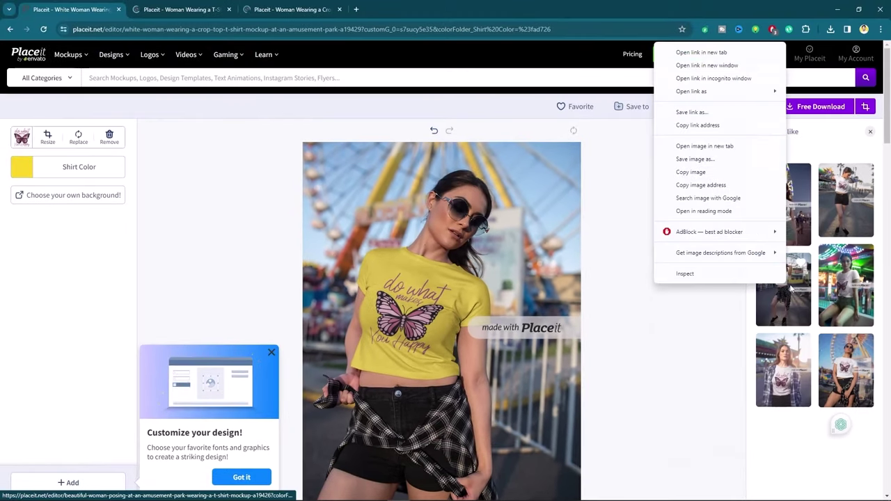
click(689, 52)
right_click(829, 313)
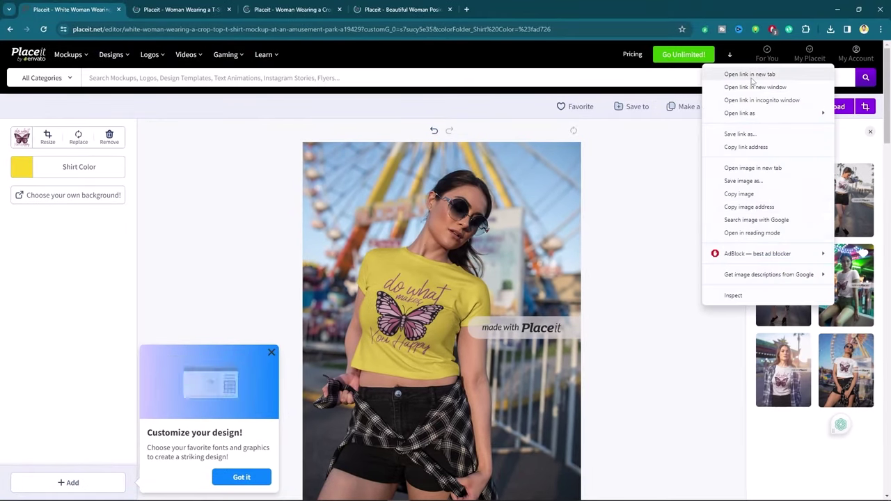
click(717, 72)
right_click(790, 354)
click(704, 126)
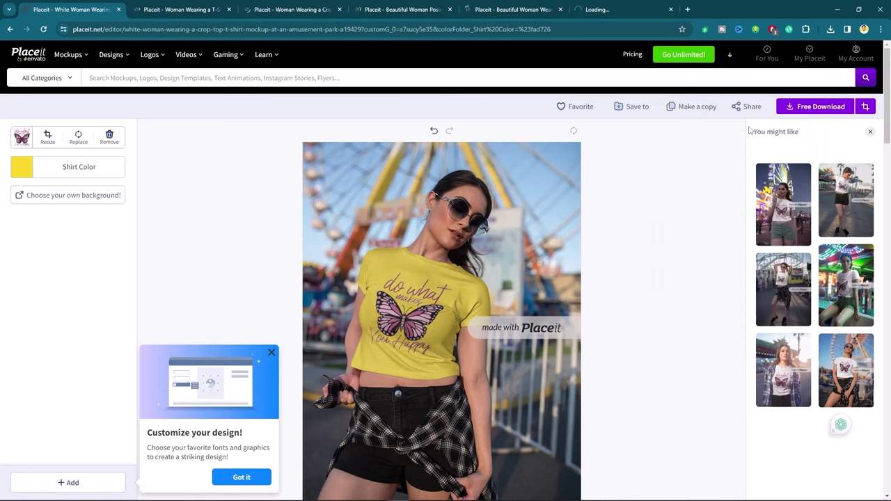
right_click(837, 373)
click(788, 145)
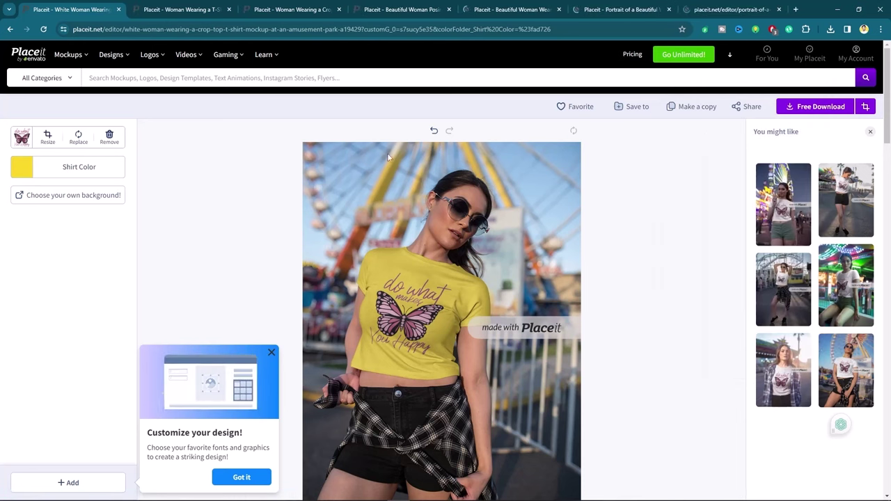
Review the ice-cream, street, roller-coaster, fairground, plaid-shirt and Ferris wheel mockups with the design.
click(187, 7)
scroll(690, 203, down, 2)
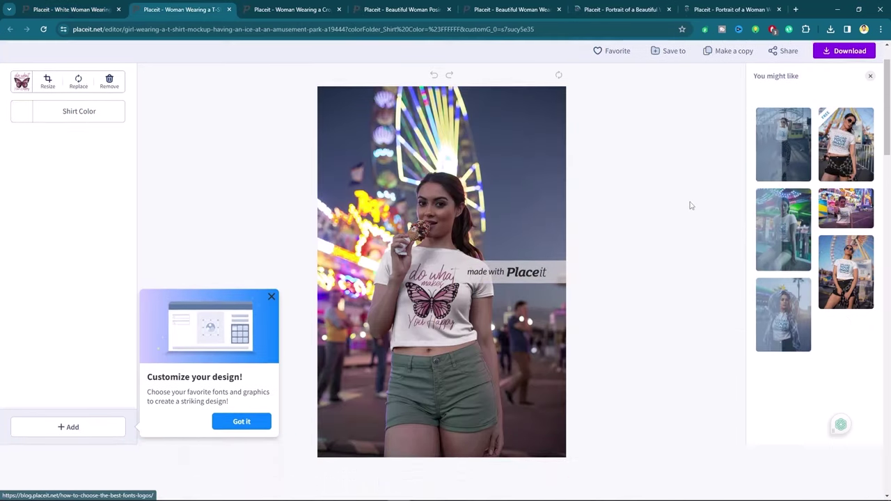
click(291, 9)
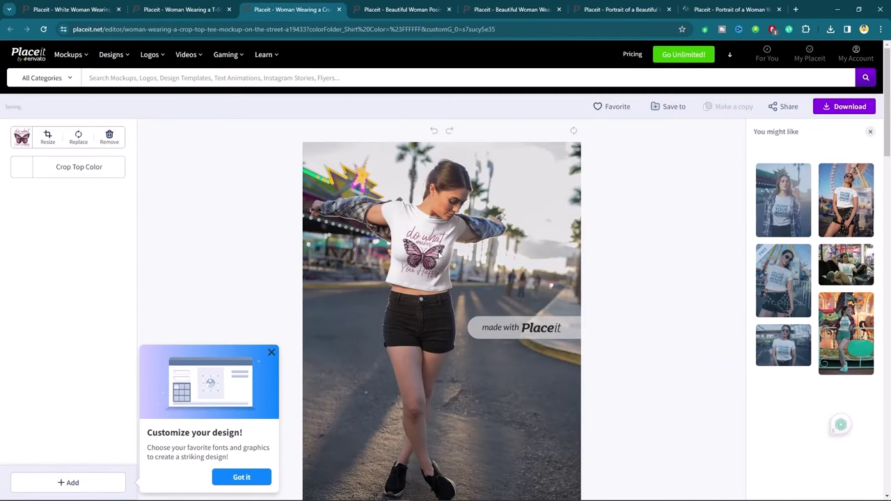
click(377, 6)
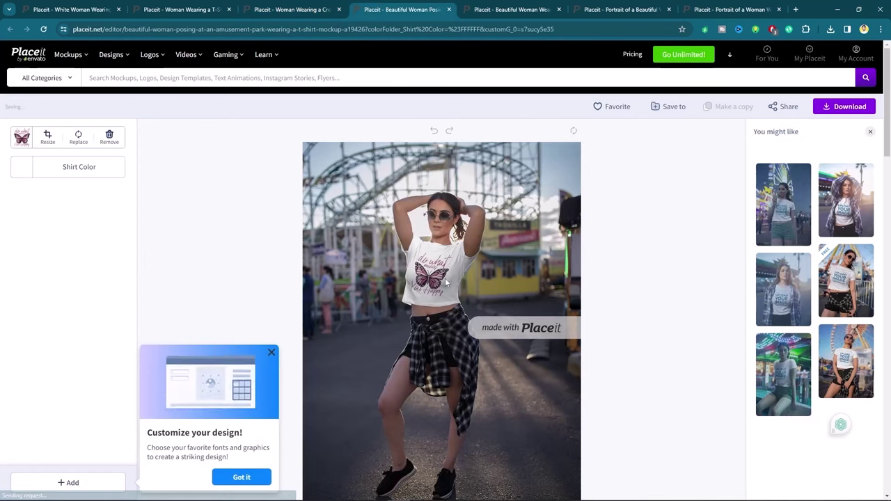
click(501, 10)
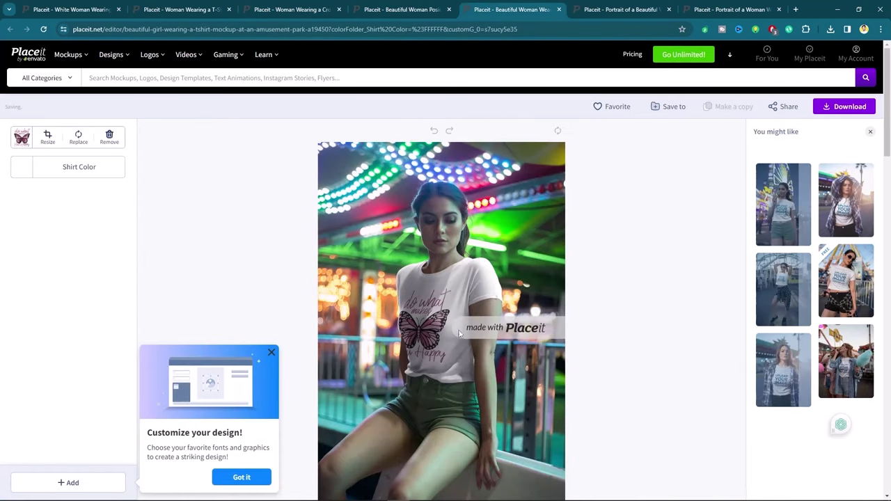
click(582, 6)
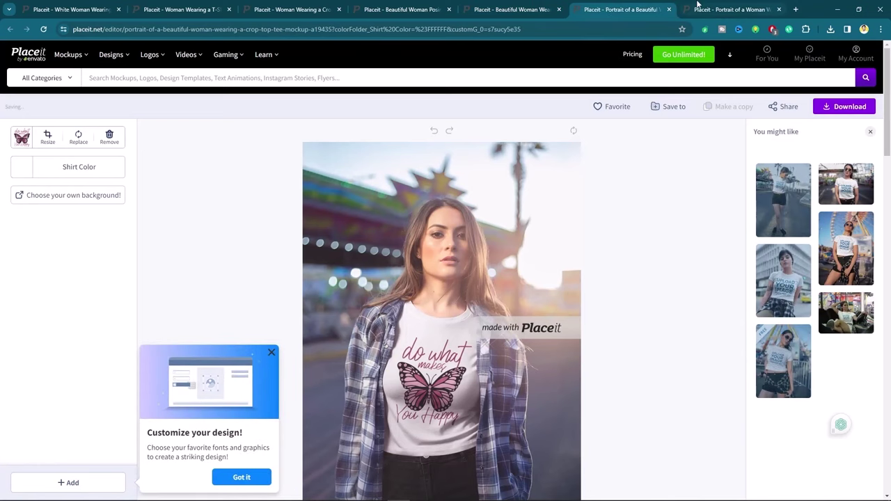
click(697, 6)
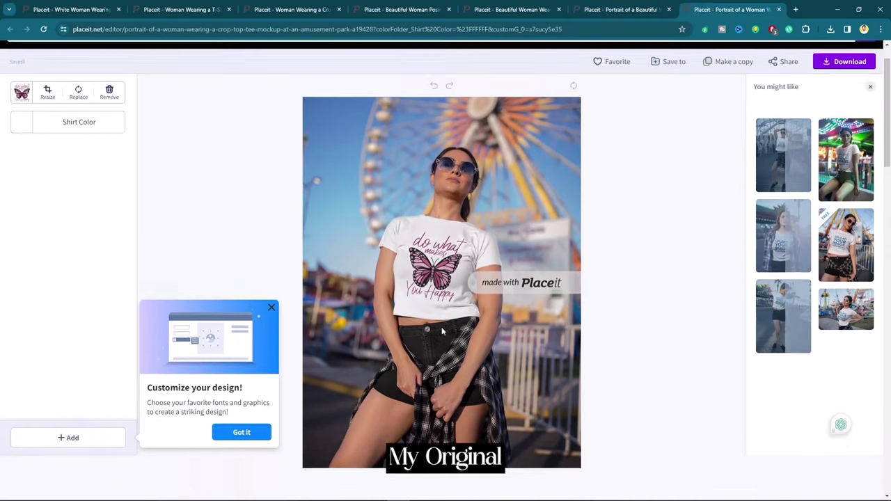
Request Placeit's free single-mockup download of the yellow-shirt mockup instead of the $9.99 plan, and download the image.
key(ctrl+1)
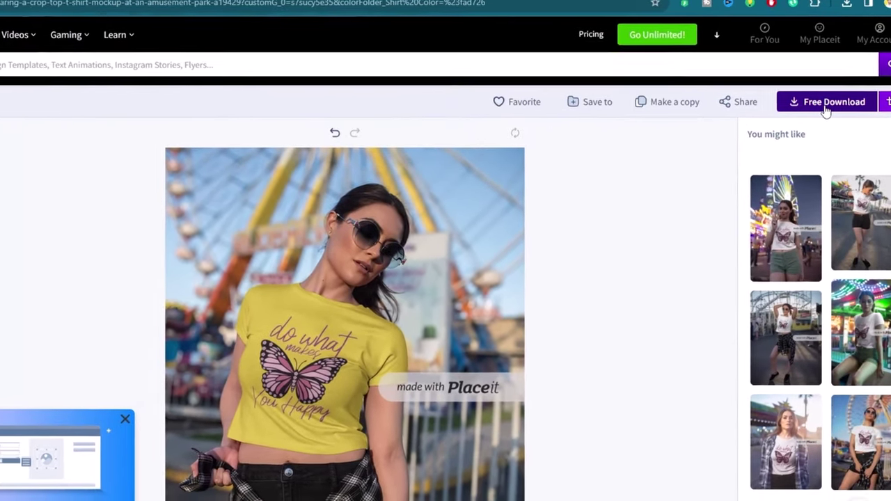
click(794, 117)
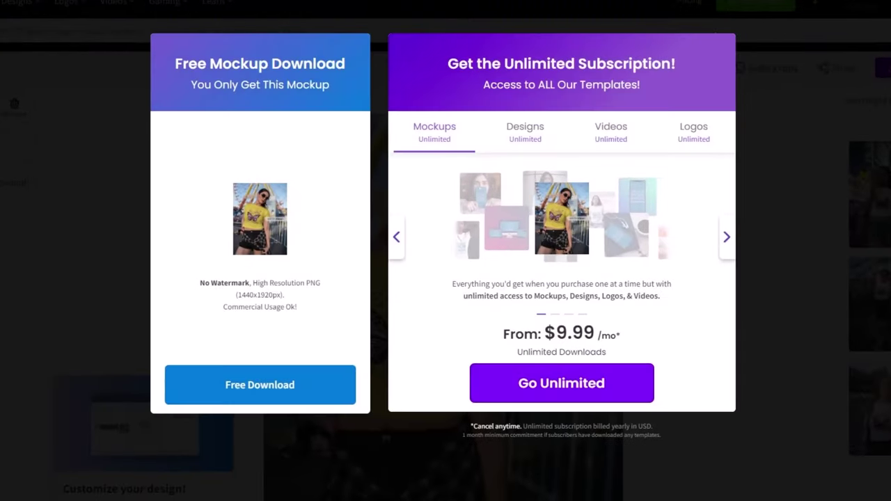
drag(540, 334, 639, 333)
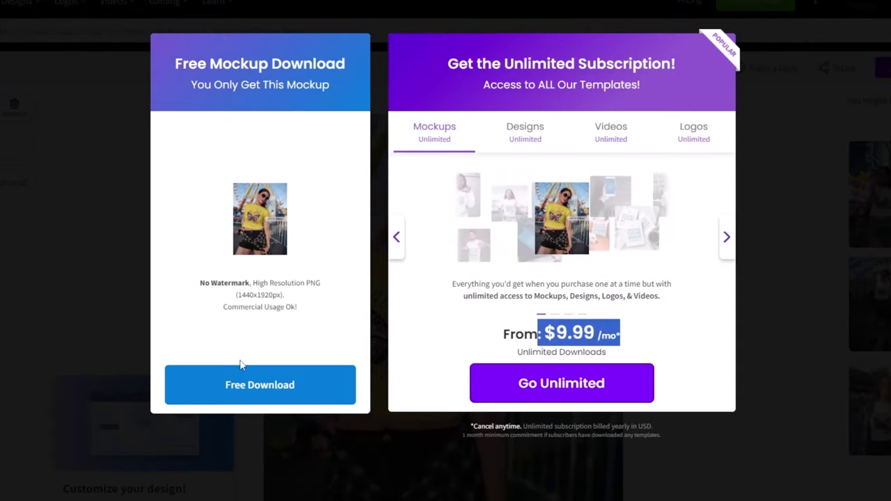
click(295, 392)
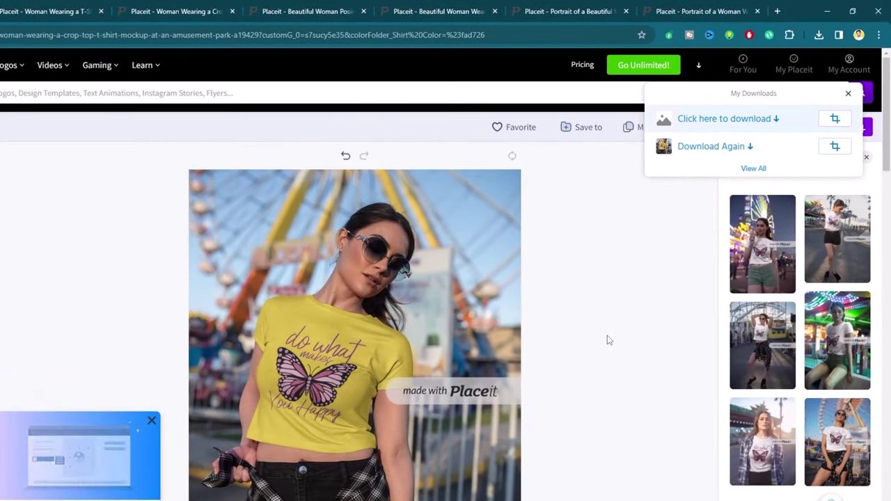
click(729, 122)
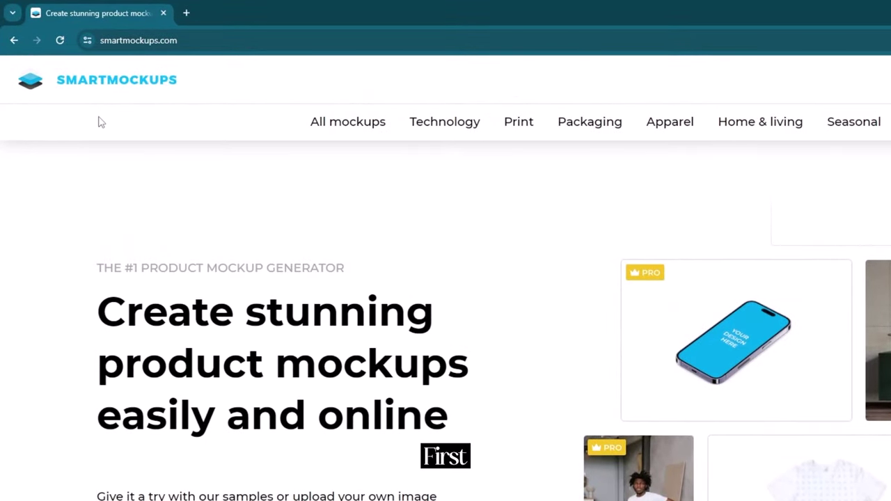
Go from all mockups into the T-shirt collection and filter it to free mockups only.
click(354, 126)
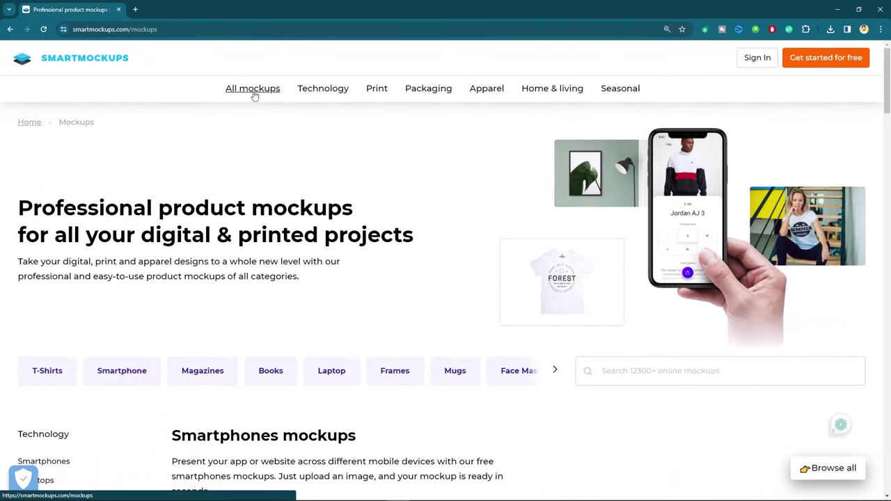
scroll(254, 95, down, 3)
scroll(91, 254, down, 4)
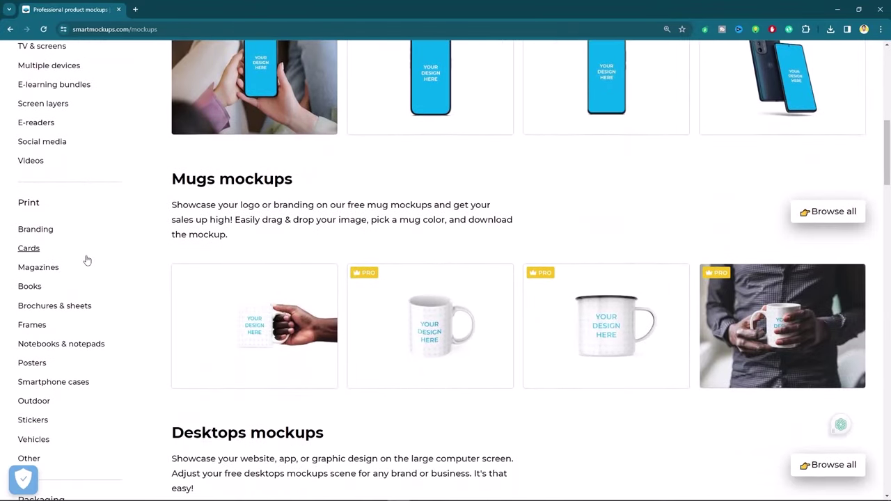
scroll(87, 259, down, 5)
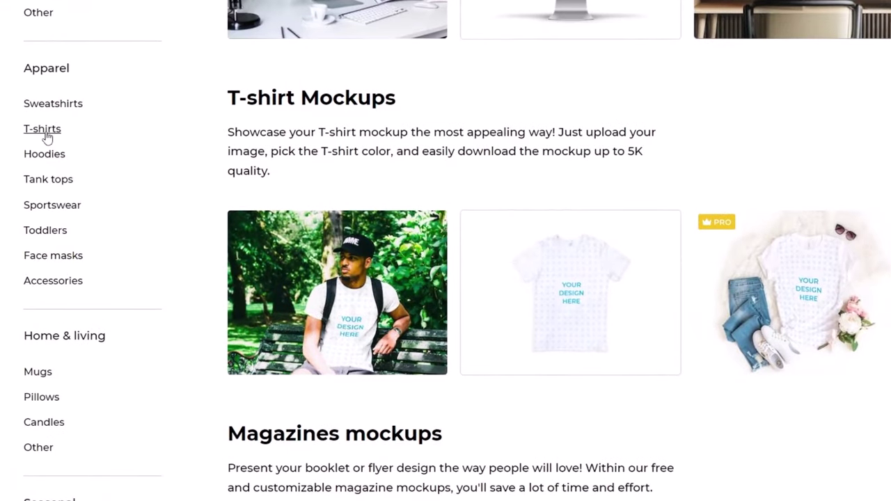
click(43, 132)
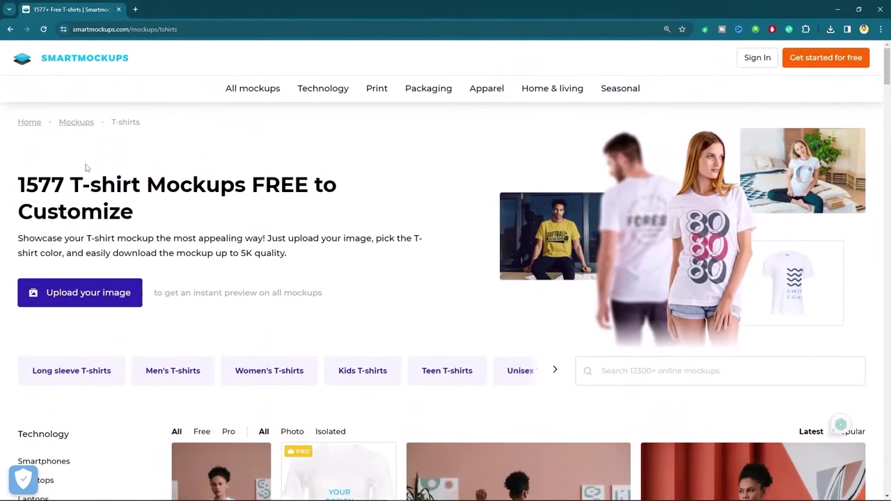
scroll(190, 159, down, 4)
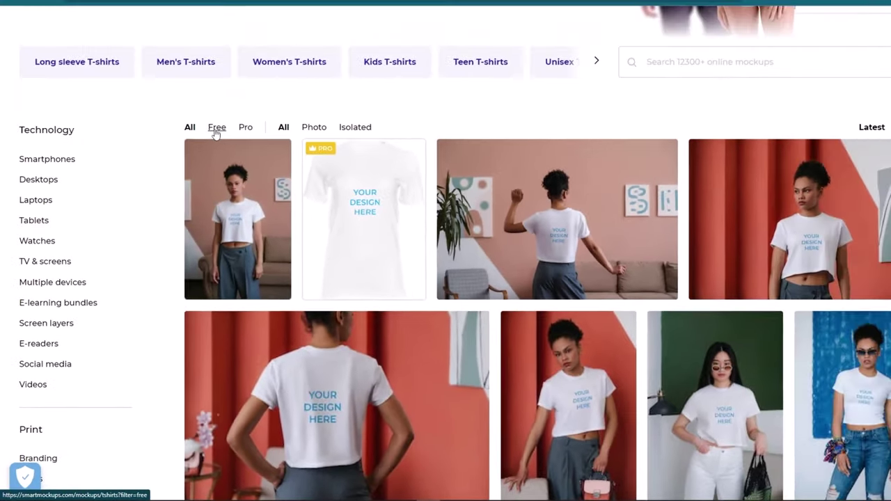
click(263, 49)
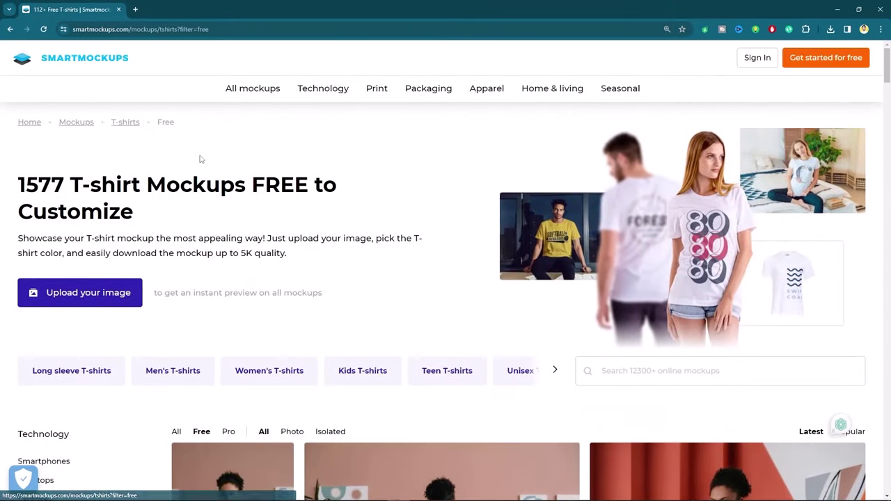
scroll(200, 158, down, 7)
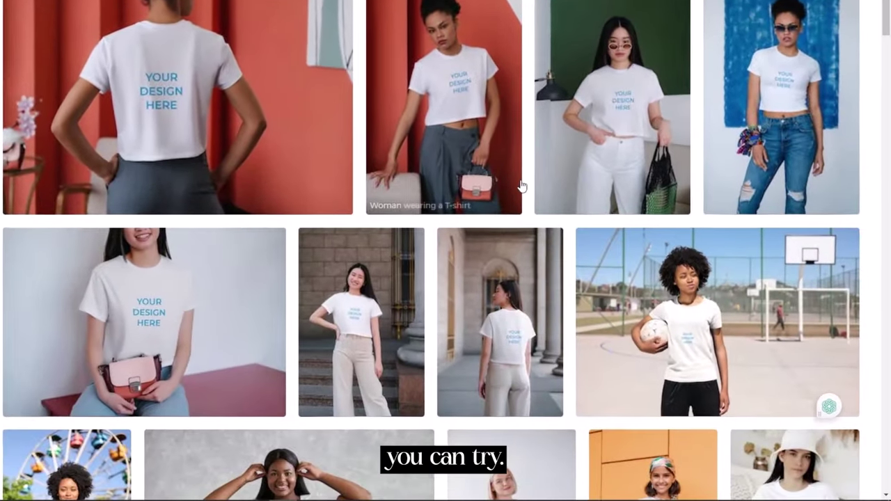
scroll(522, 187, down, 15)
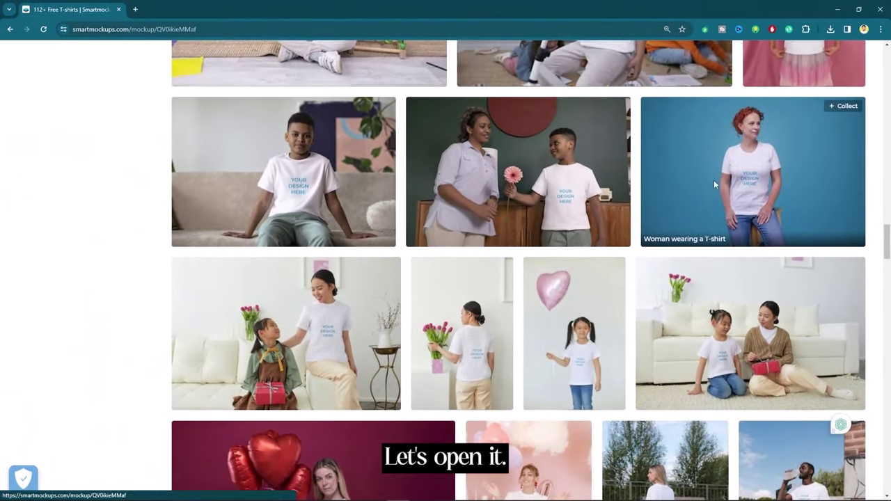
Open the Woman wearing a T-shirt mockup and upload the 1 (886).png design onto her shirt.
click(672, 100)
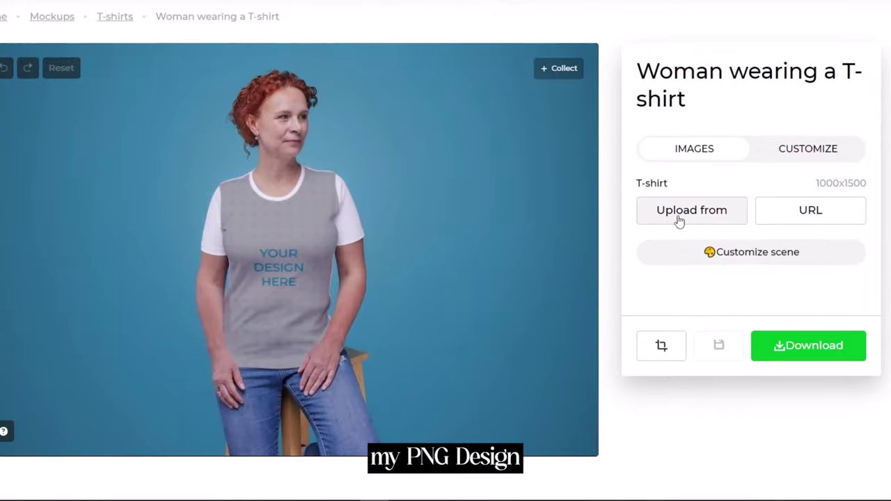
click(679, 220)
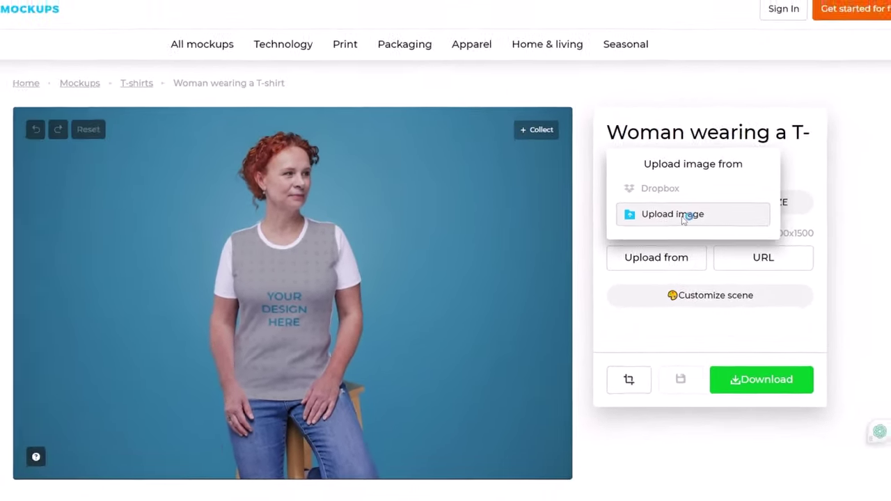
click(695, 182)
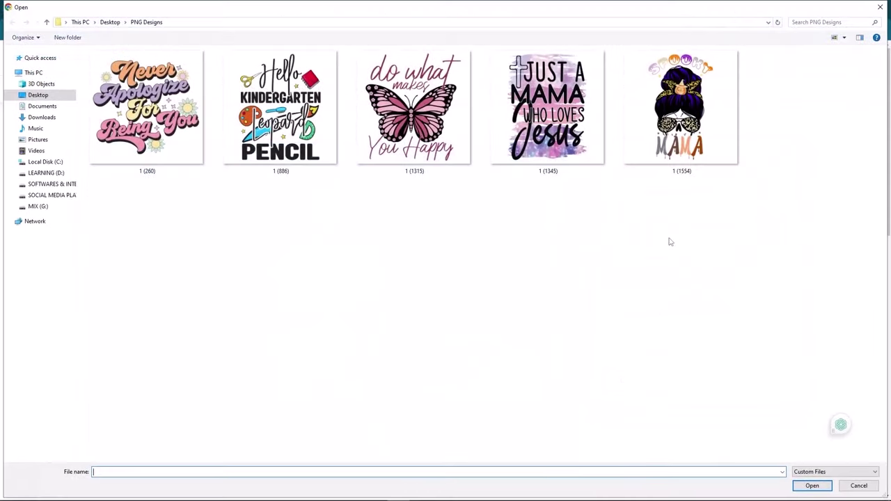
double_click(282, 173)
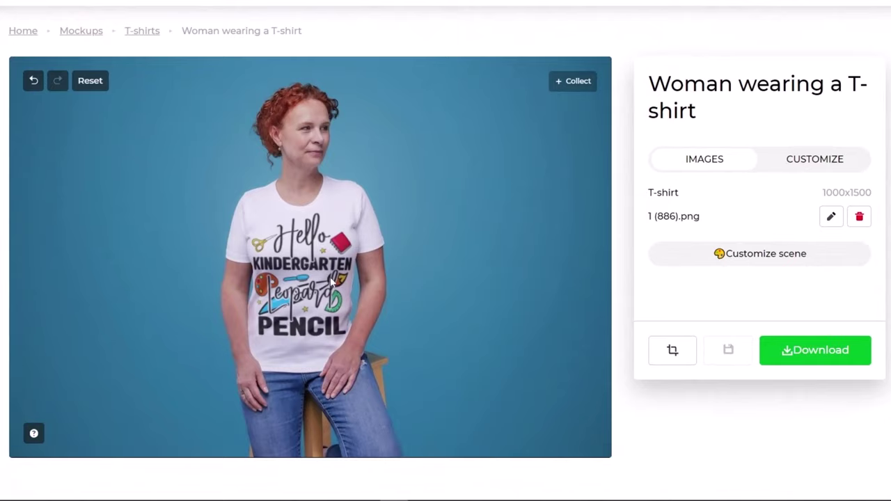
Shrink the design slightly, centre it horizontally and vertically, nudge it lower, and apply the crop.
click(831, 218)
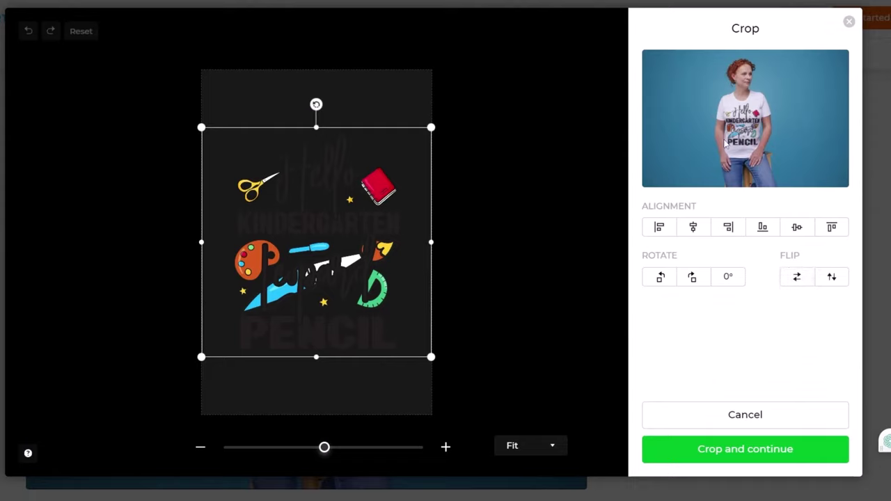
drag(431, 127, 415, 144)
click(690, 232)
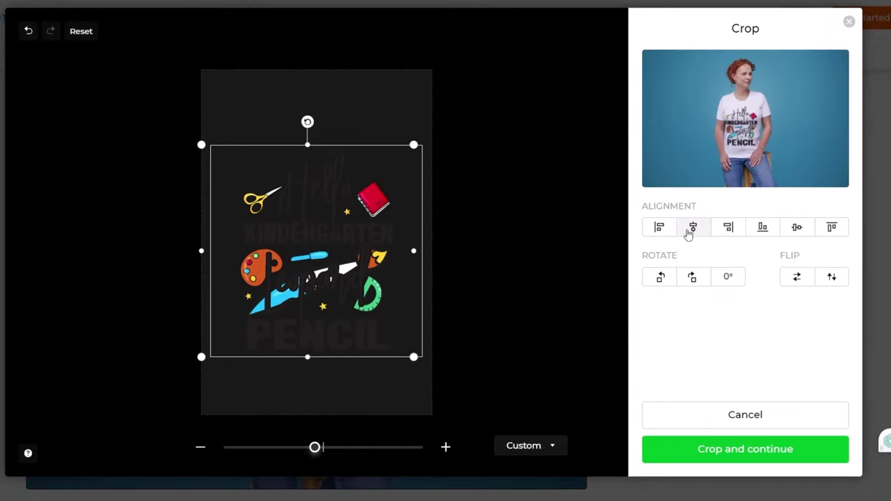
click(796, 231)
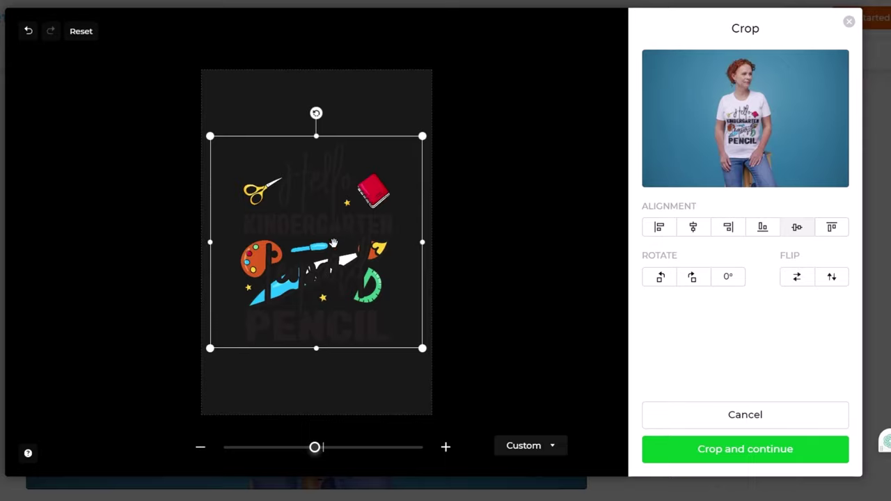
drag(290, 243, 296, 246)
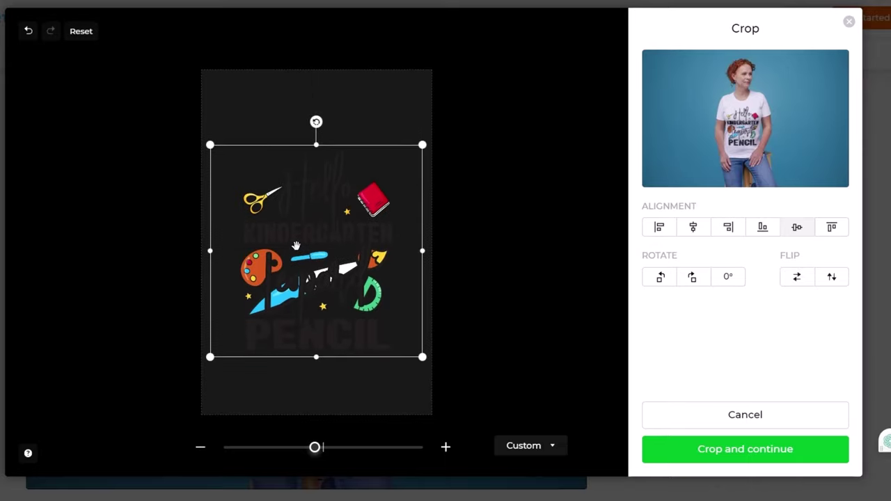
click(676, 449)
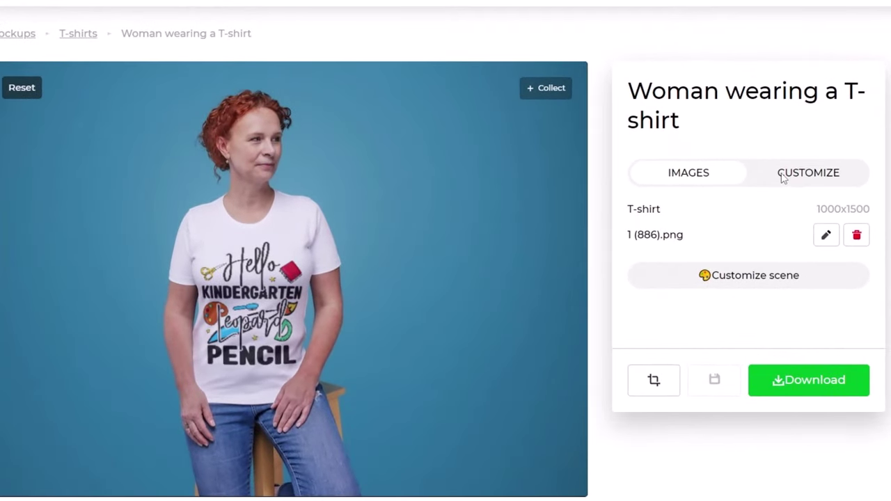
click(783, 179)
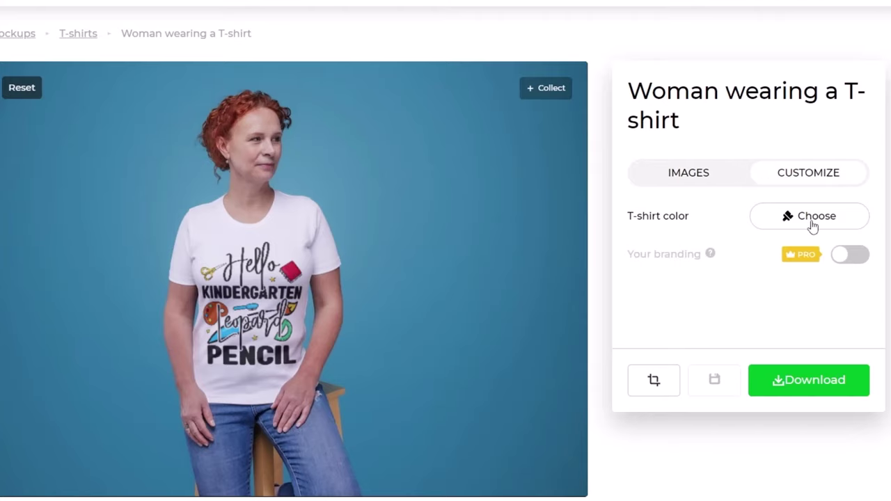
Try yellow, mustard, orange, green and light blue shirt colours, then settle on white (FFFFFF).
click(812, 224)
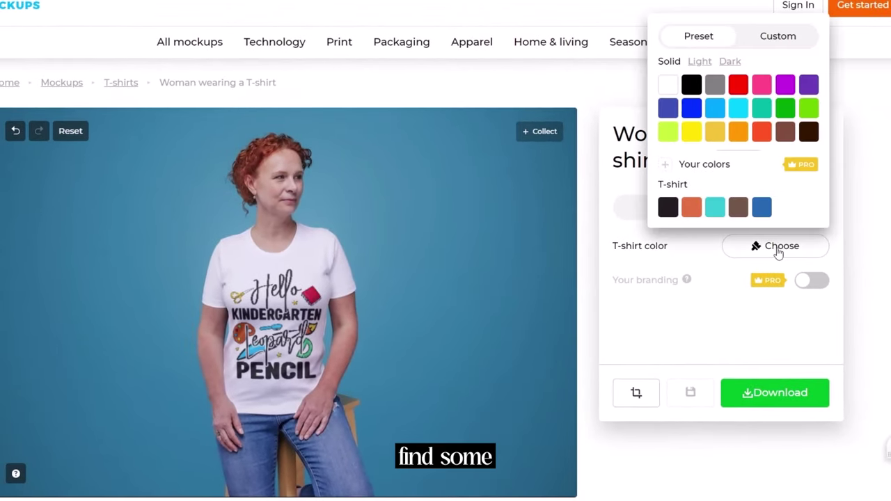
click(690, 138)
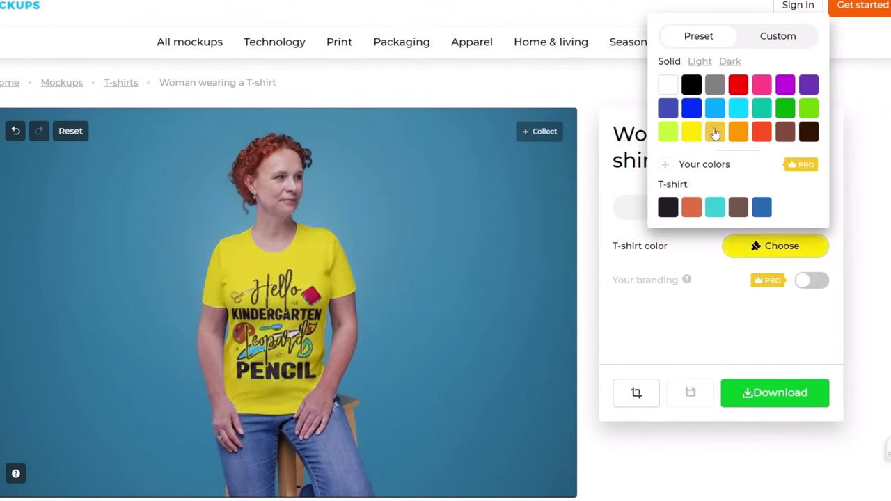
click(715, 133)
click(739, 135)
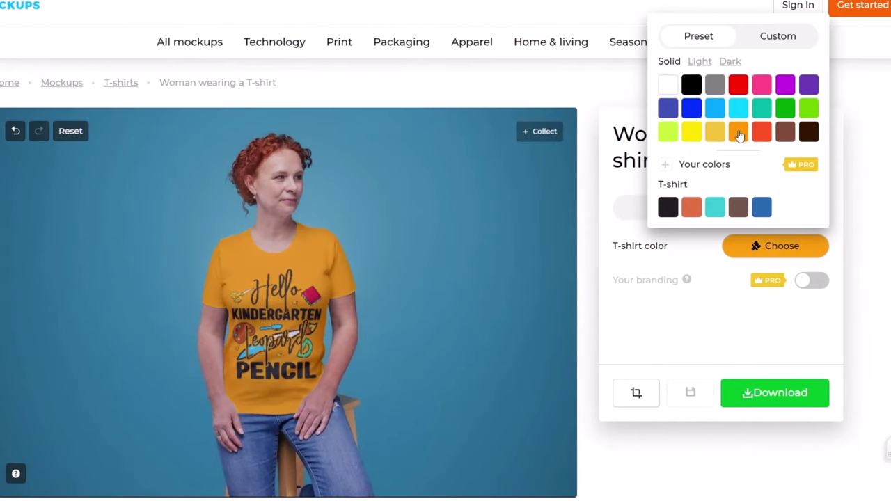
click(773, 40)
click(751, 174)
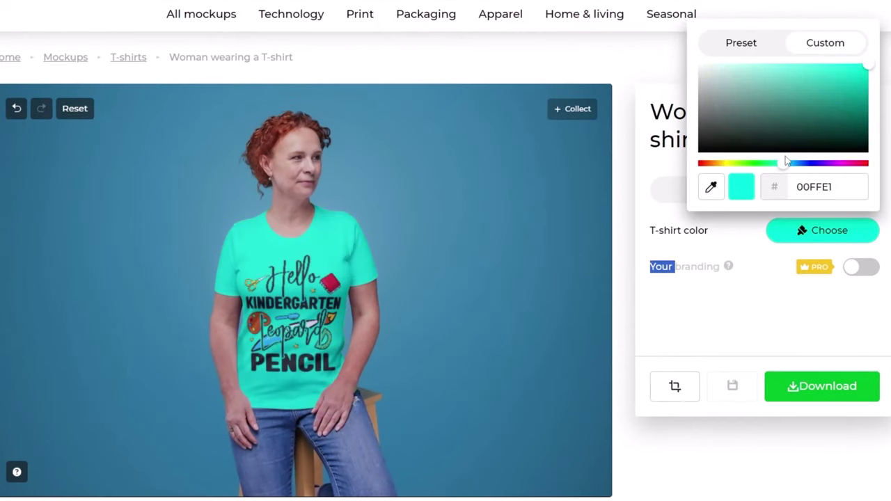
click(790, 164)
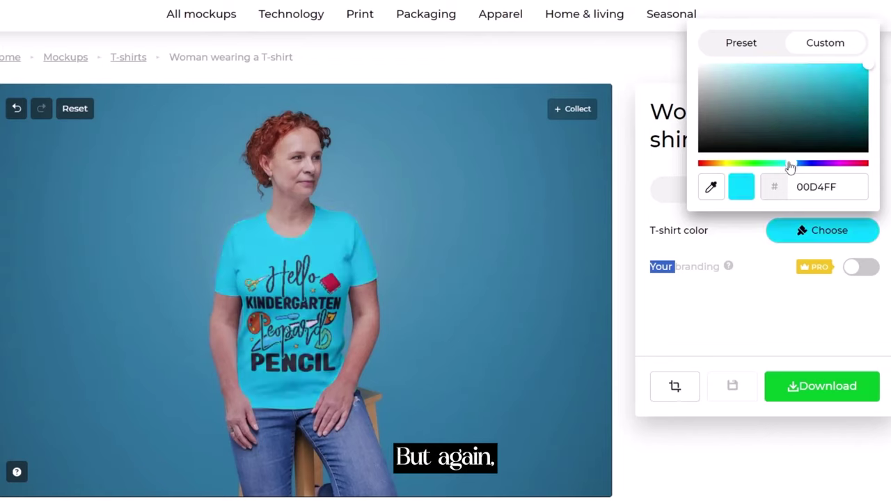
double_click(816, 186)
drag(760, 114, 690, 66)
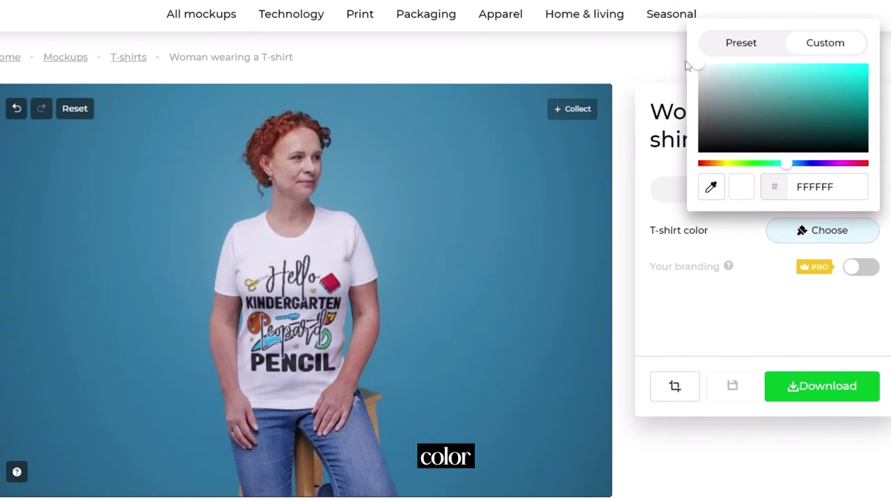
click(743, 275)
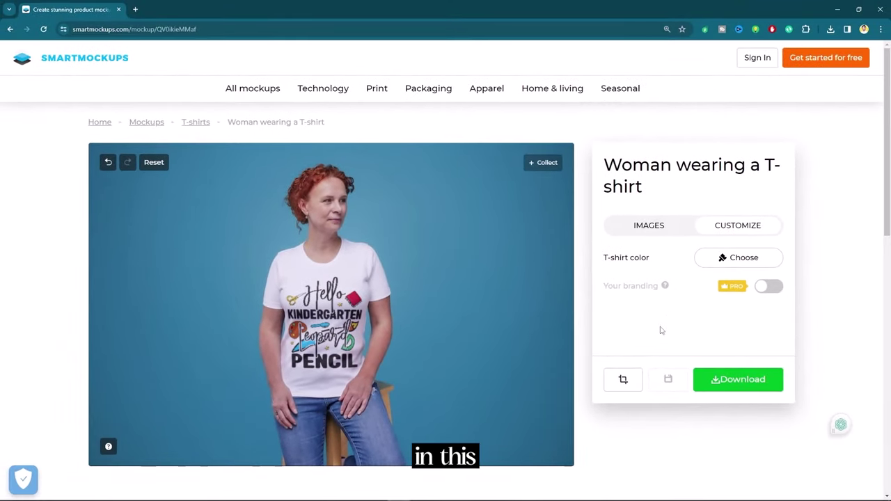
click(623, 379)
click(675, 255)
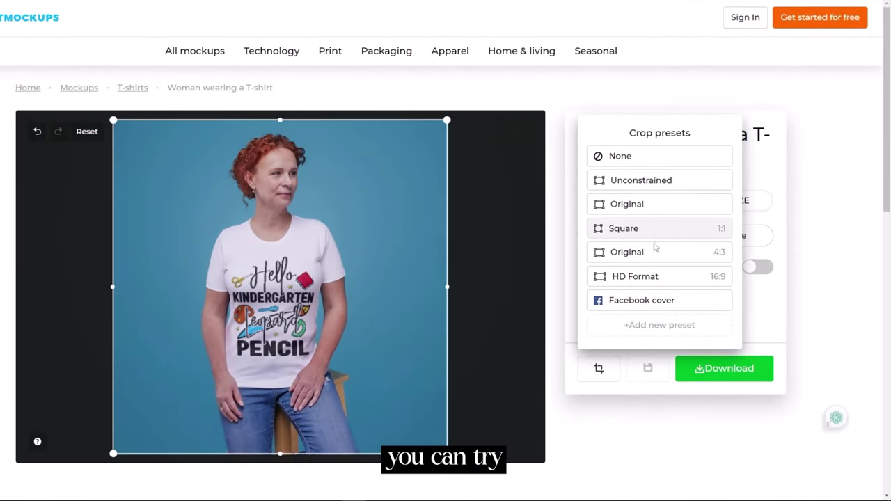
click(654, 252)
click(678, 281)
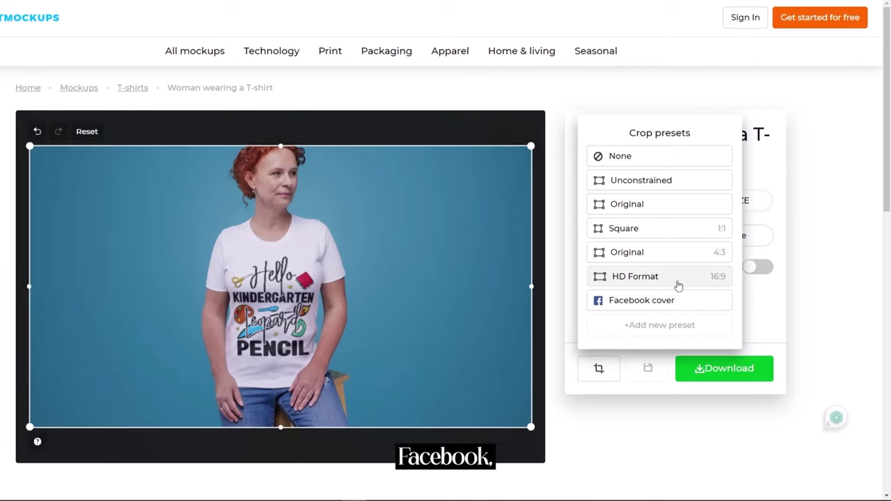
click(654, 309)
drag(395, 260, 316, 291)
click(598, 368)
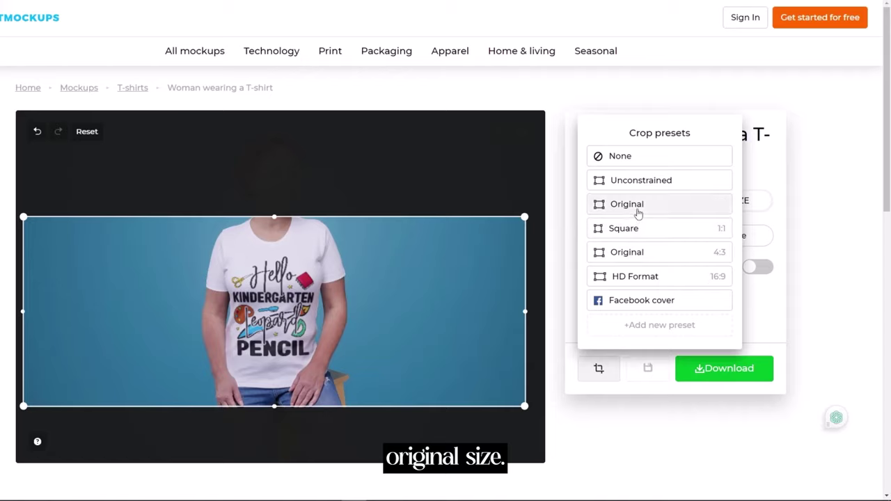
click(647, 157)
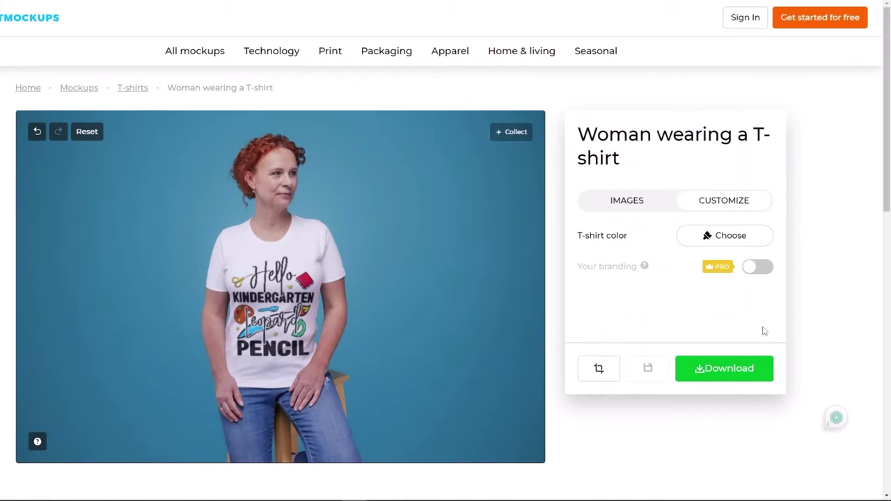
Download the white-shirt mockup in Medium quality (1280x853).
click(725, 373)
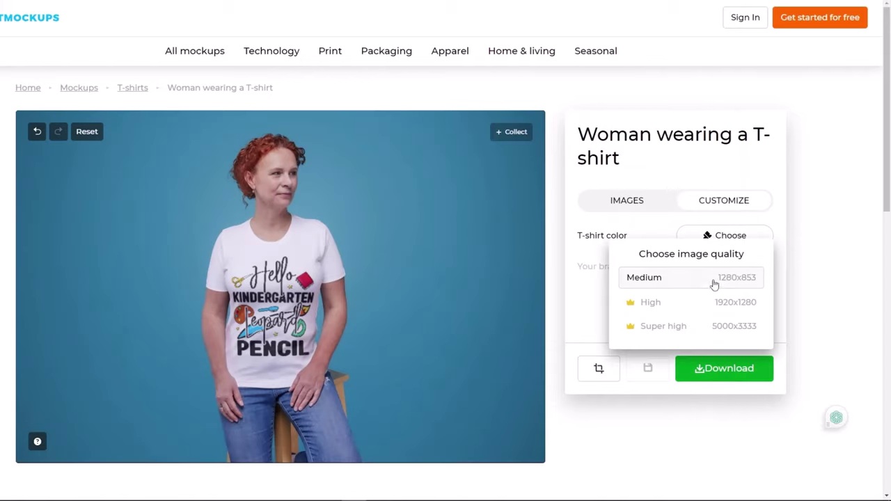
click(714, 282)
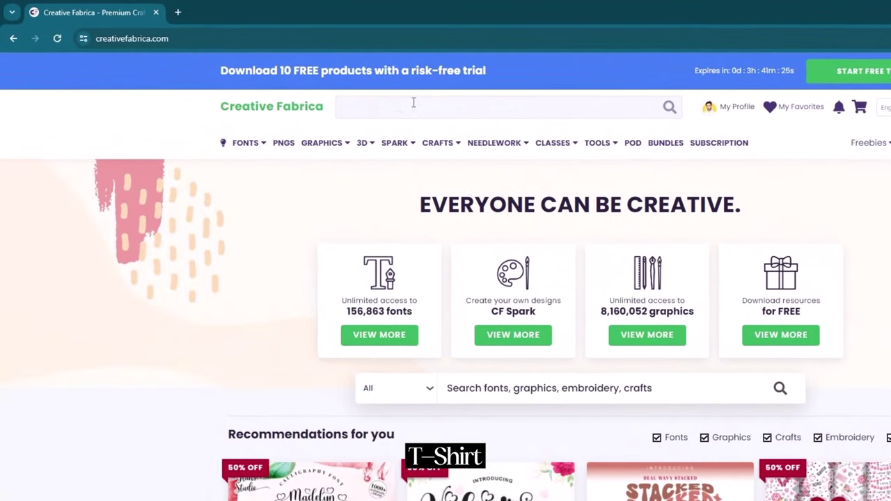
Search Creative Fabrica for 'T-Shirt Mockup' and filter the results to Freebies.
text(ckup)
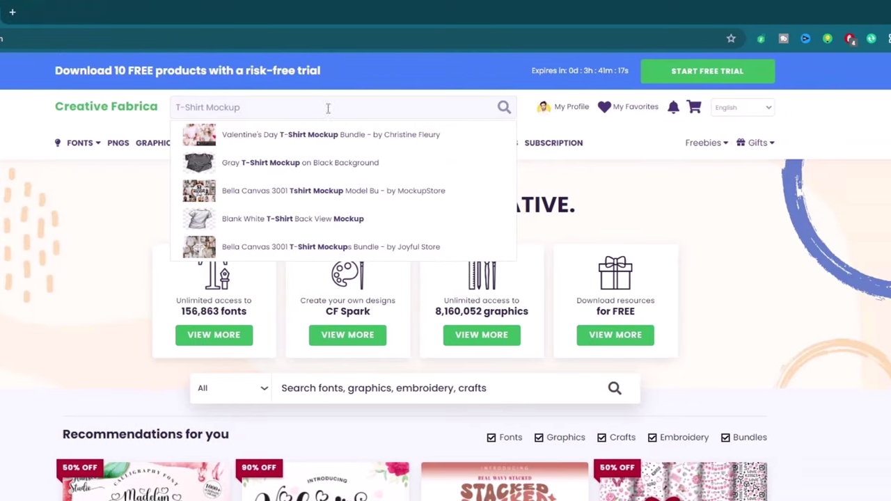
click(669, 107)
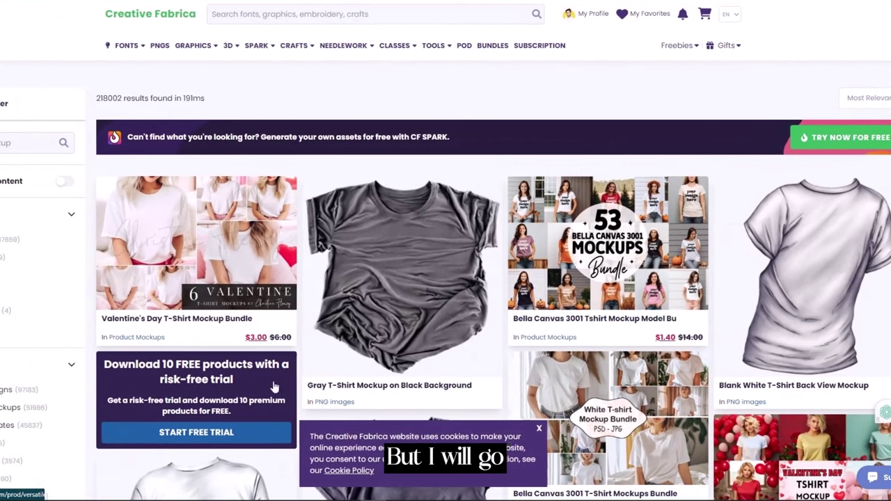
scroll(43, 358, down, 4)
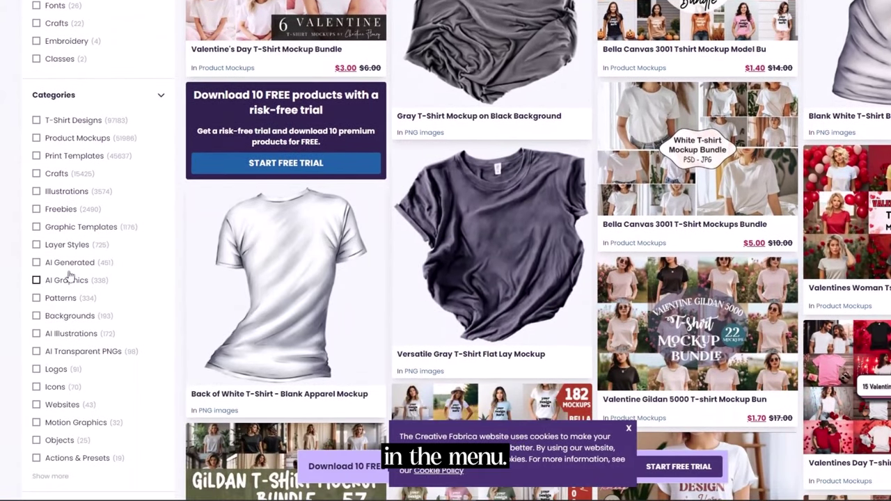
click(56, 213)
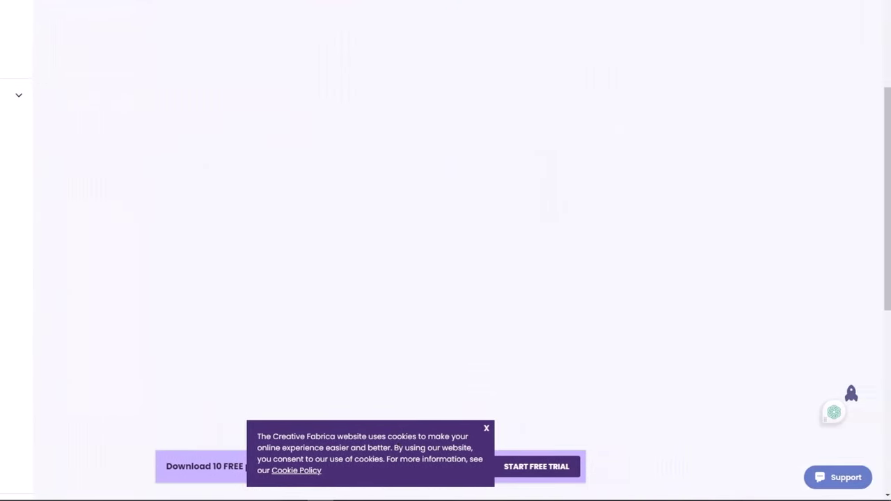
Browse the free results and open the Valentine's Day T-shirt Mockups product page.
scroll(714, 259, down, 4)
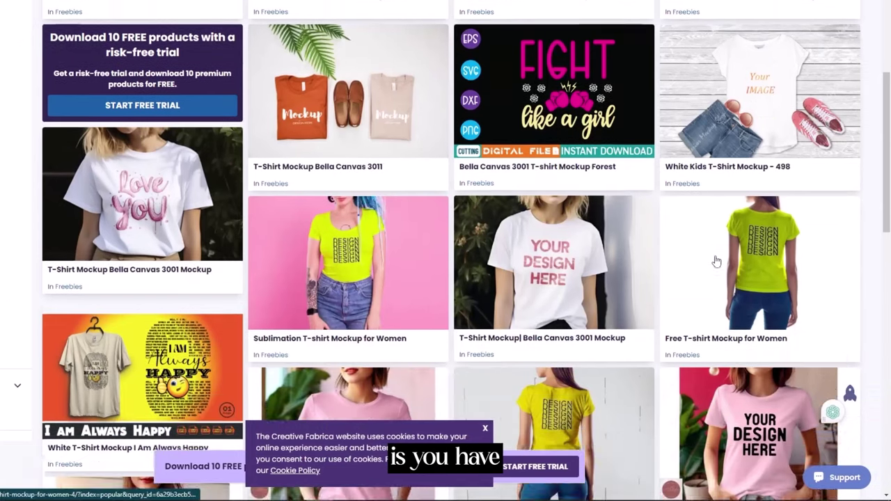
scroll(702, 259, down, 3)
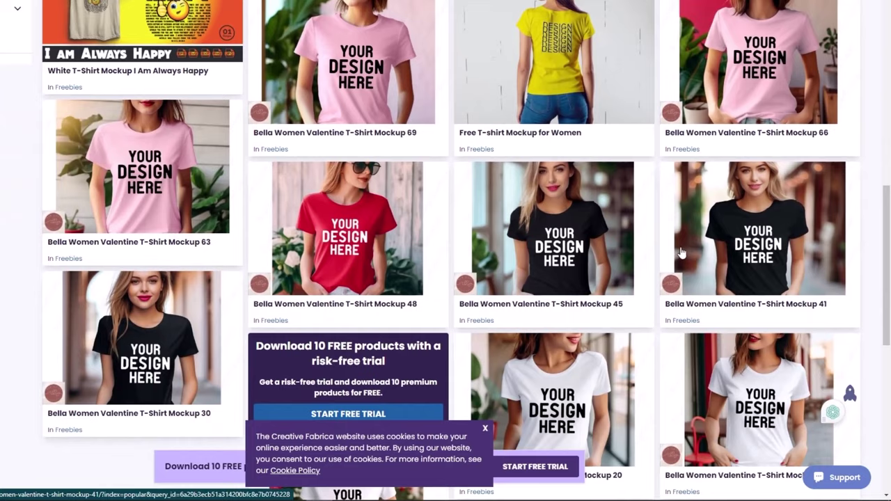
scroll(681, 254, down, 5)
scroll(682, 253, up, 2)
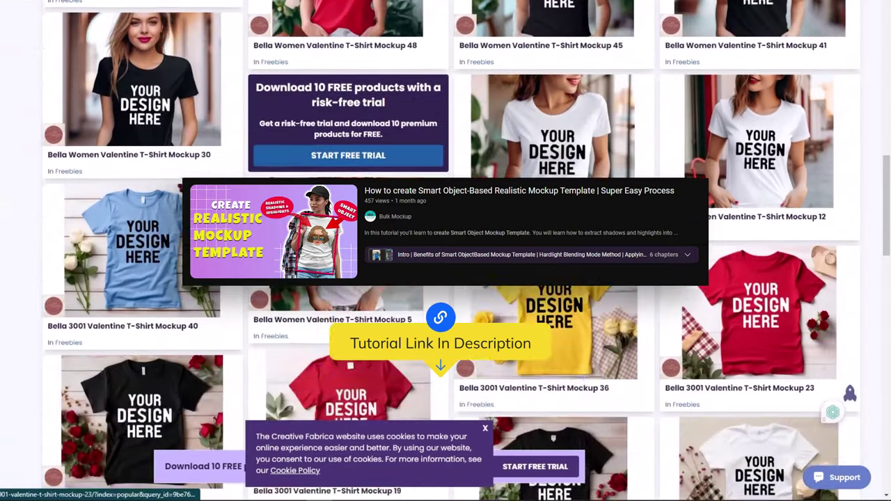
scroll(681, 253, down, 6)
scroll(446, 251, down, 5)
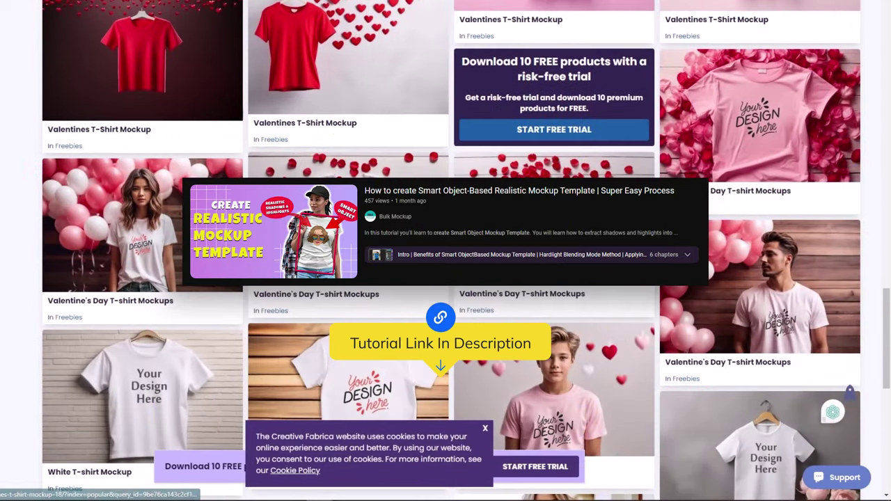
scroll(648, 250, down, 5)
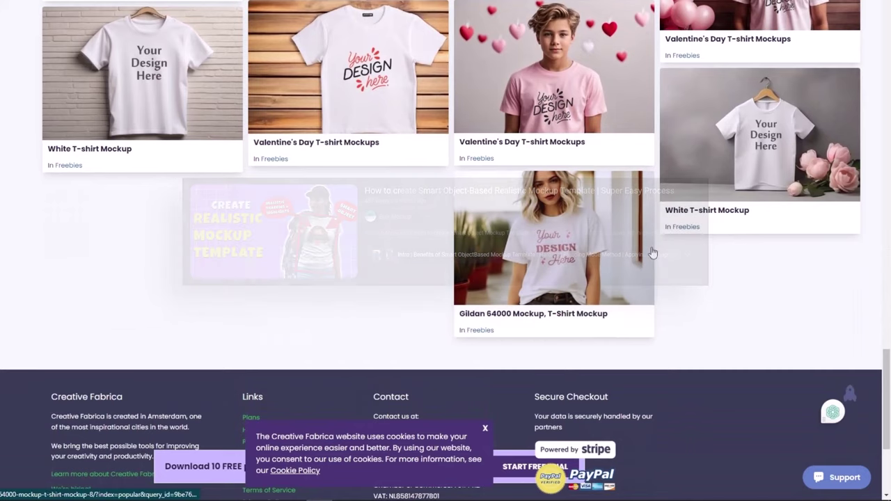
scroll(648, 249, up, 2)
scroll(648, 250, up, 1)
scroll(404, 237, down, 3)
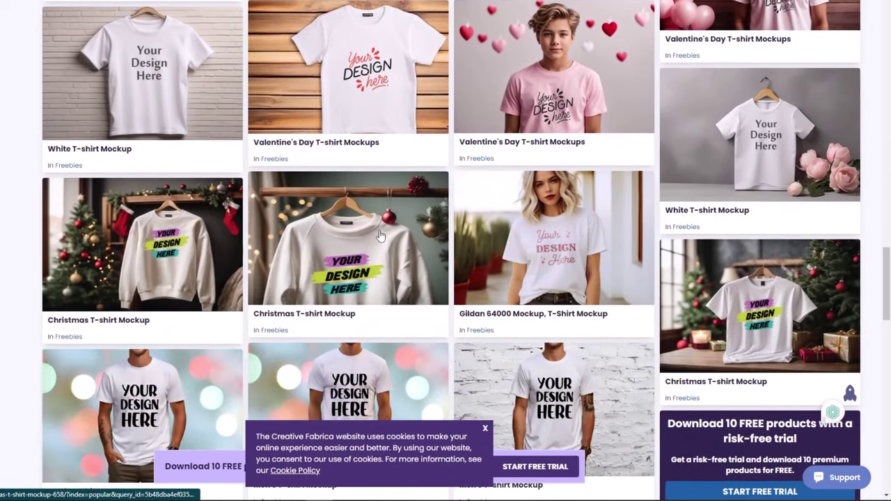
scroll(259, 211, up, 4)
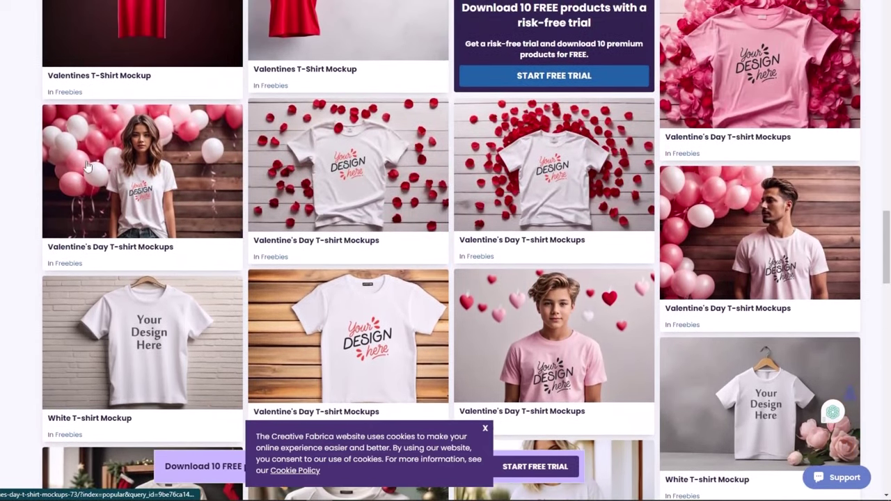
click(132, 187)
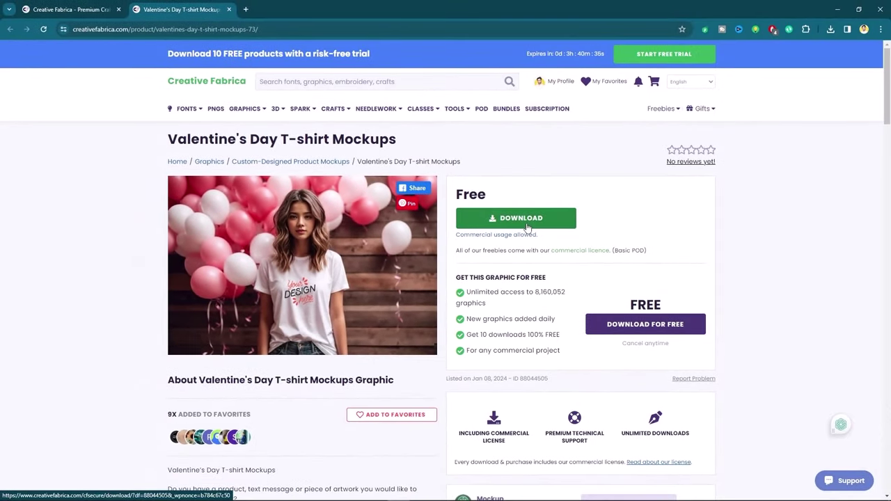
Download the free Valentine's Day T-shirt Mockups file.
click(527, 227)
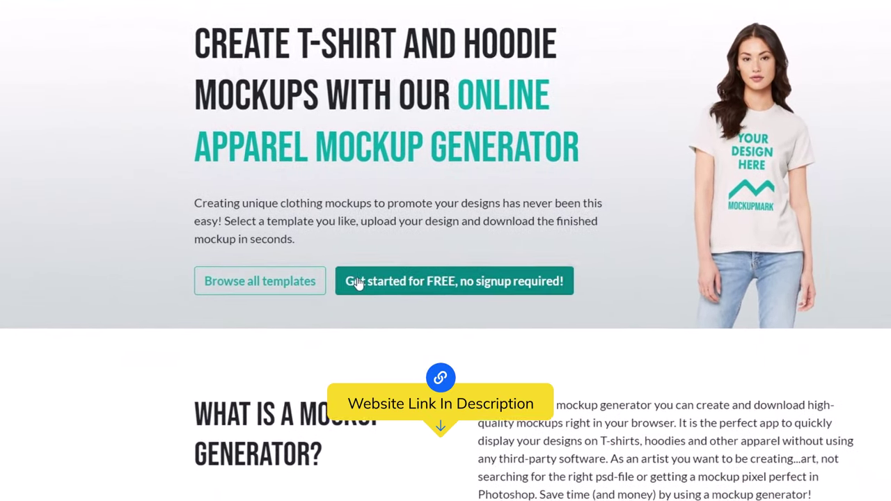
Start MockupMark's free generator, upload the Hello Kindergarten PNG, scale it to 116%, and apply it to all mockups.
click(356, 282)
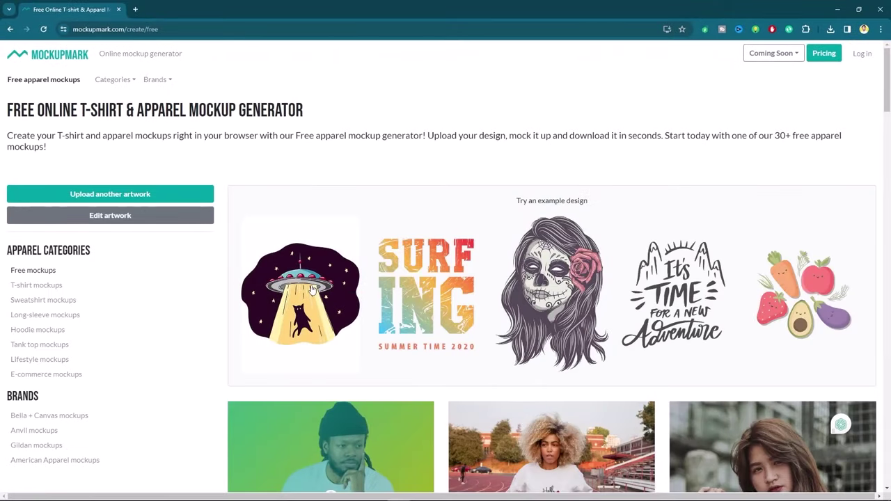
scroll(312, 289, down, 2)
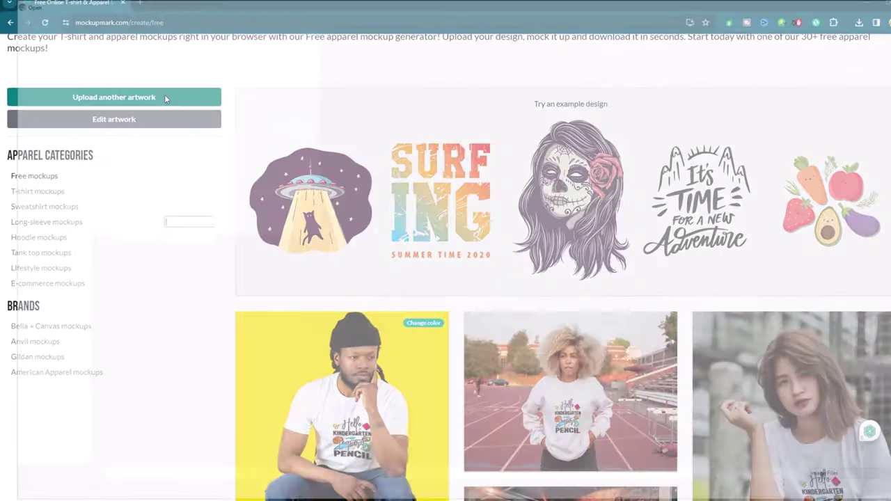
click(208, 65)
click(378, 114)
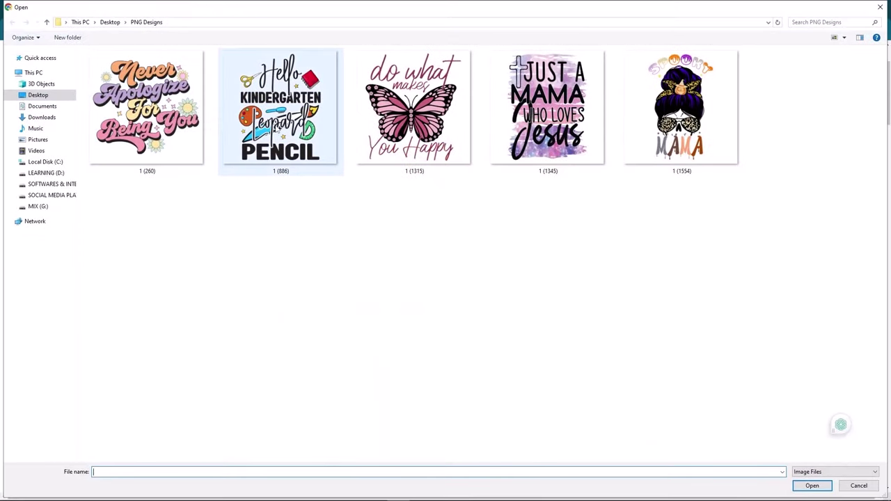
double_click(378, 114)
drag(557, 261, 560, 263)
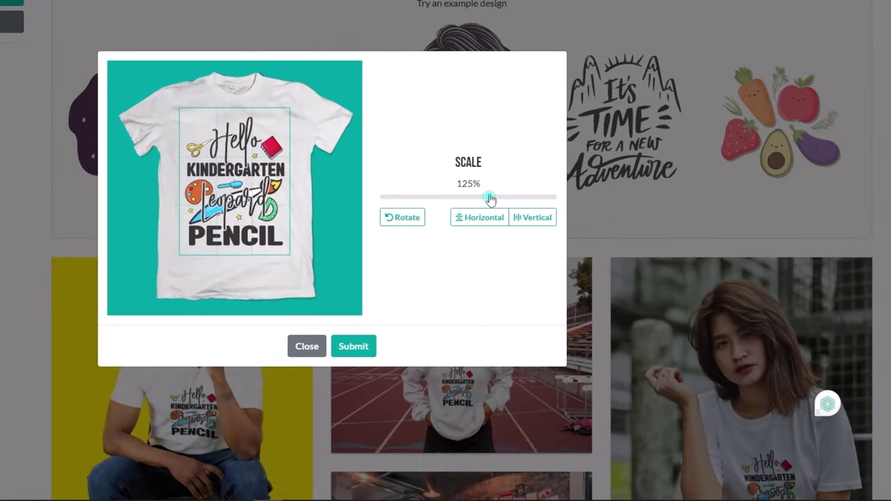
drag(490, 200, 478, 195)
click(422, 218)
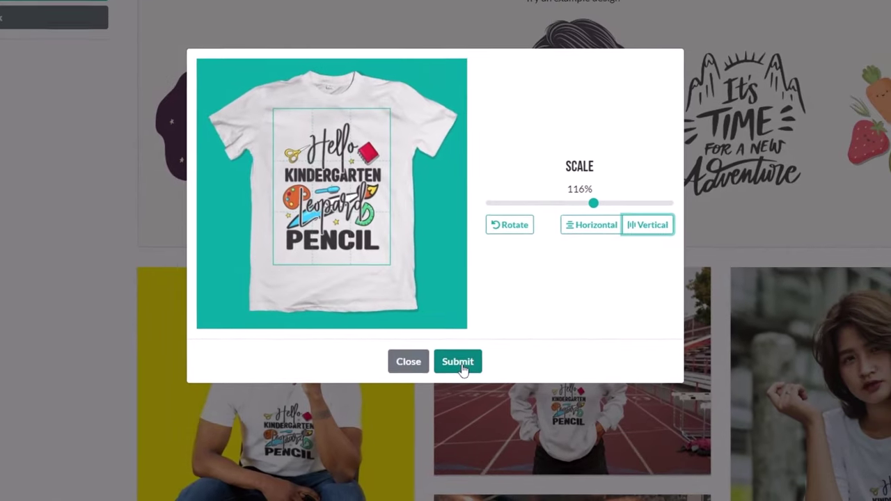
click(456, 359)
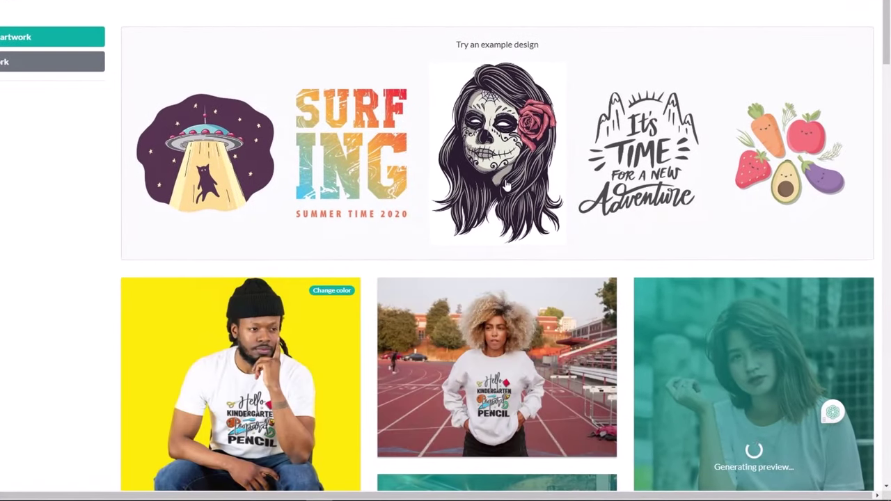
scroll(507, 187, down, 8)
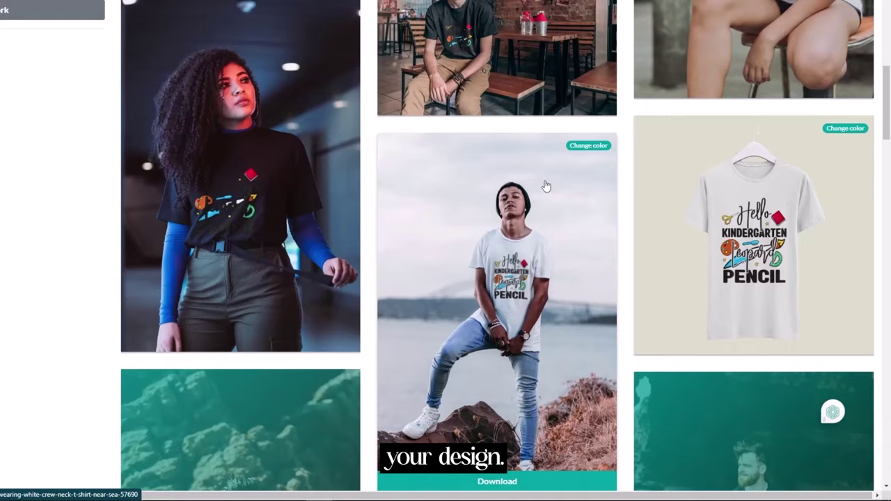
scroll(546, 187, down, 8)
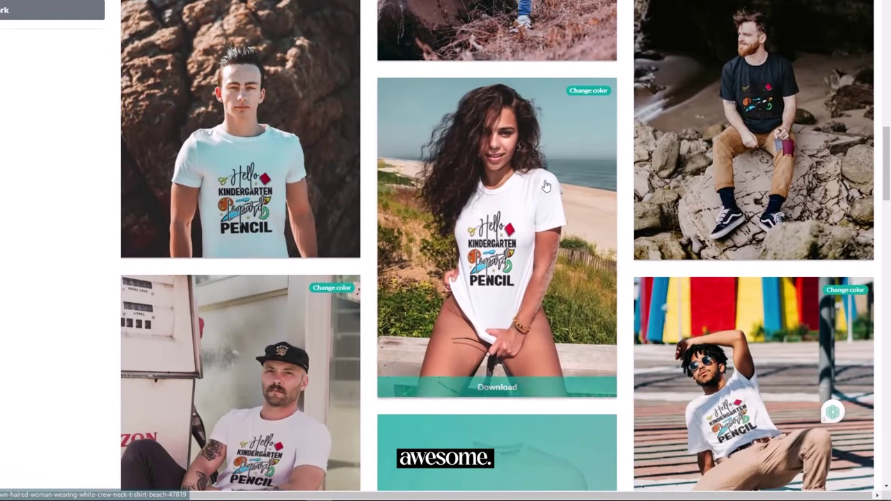
scroll(547, 187, down, 8)
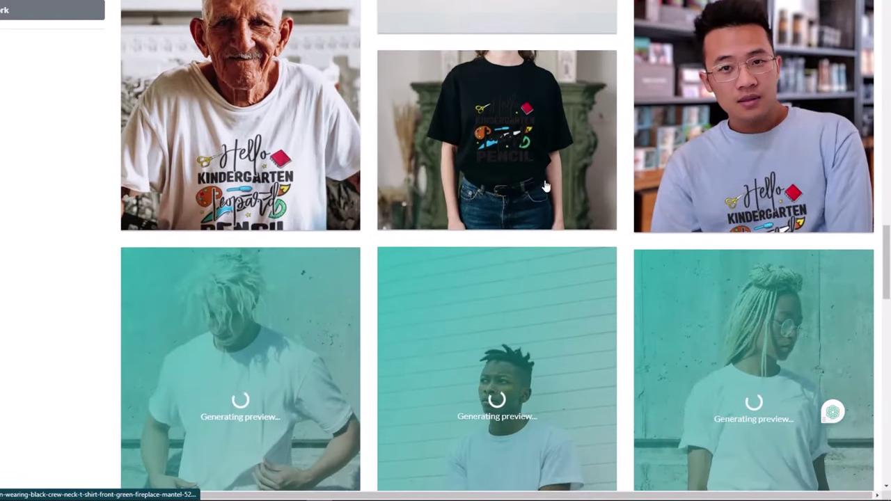
scroll(597, 248, down, 7)
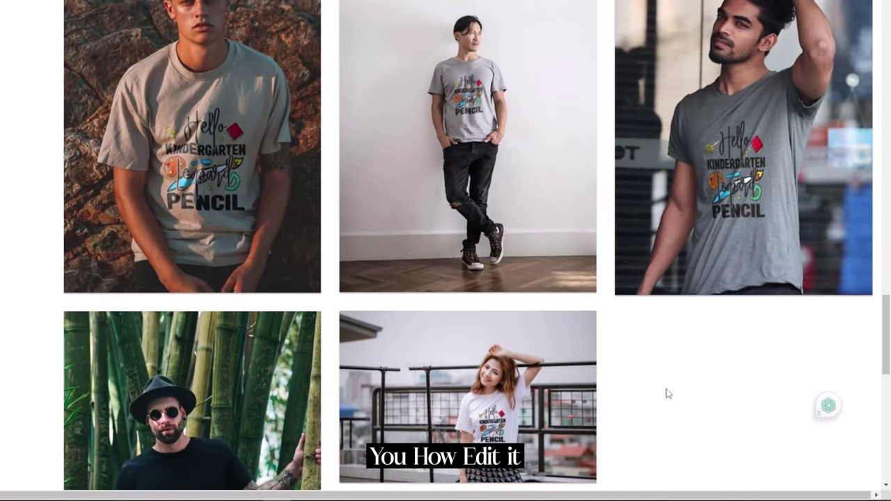
scroll(624, 336, down, 3)
mouse_move(513, 253)
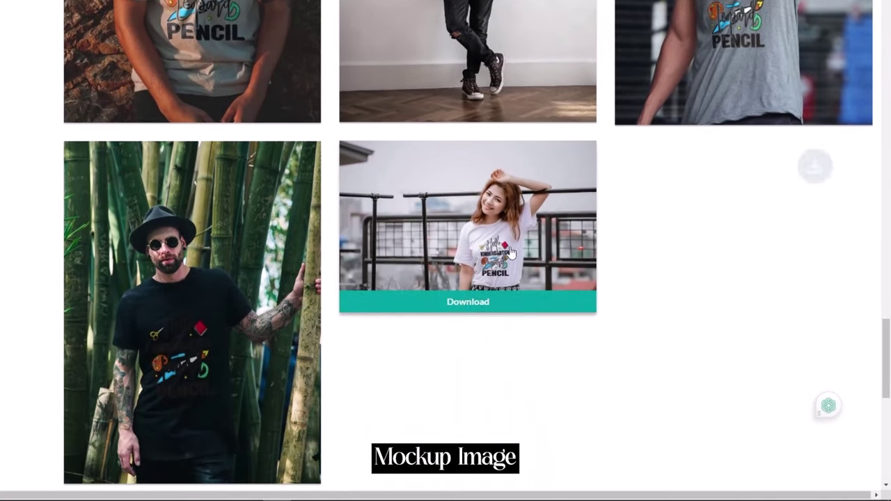
Open the woman-in-white-T-shirt mockup, rescale the design to 134%, and download it in high resolution.
click(517, 235)
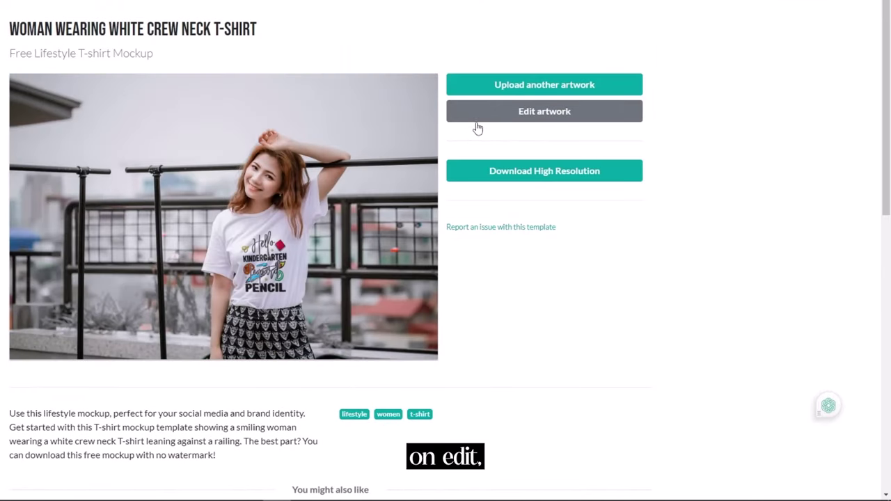
click(477, 120)
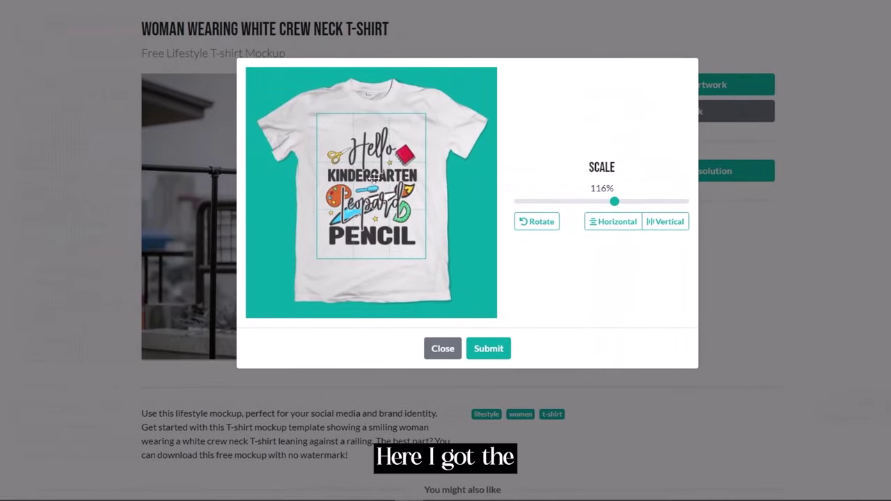
drag(614, 201, 630, 202)
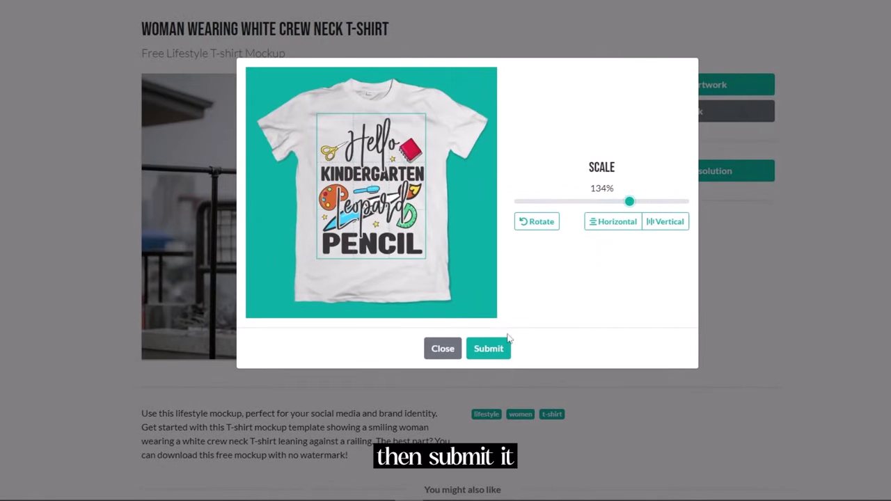
click(496, 351)
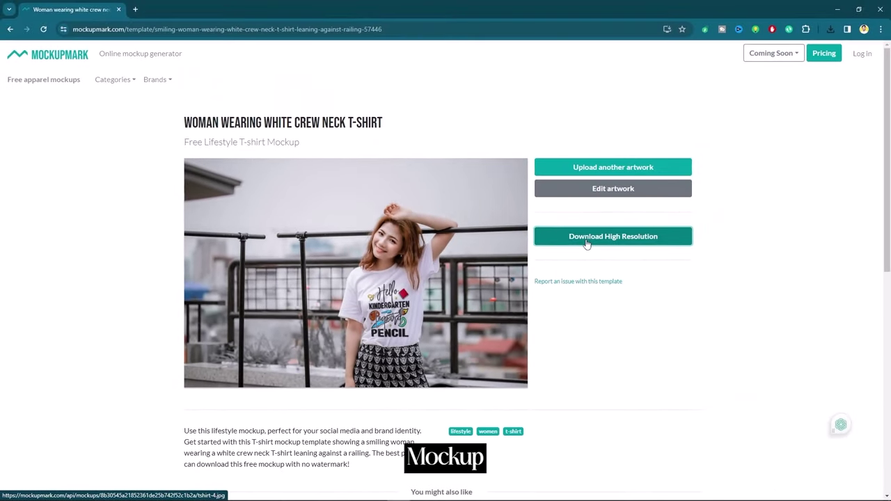
click(587, 240)
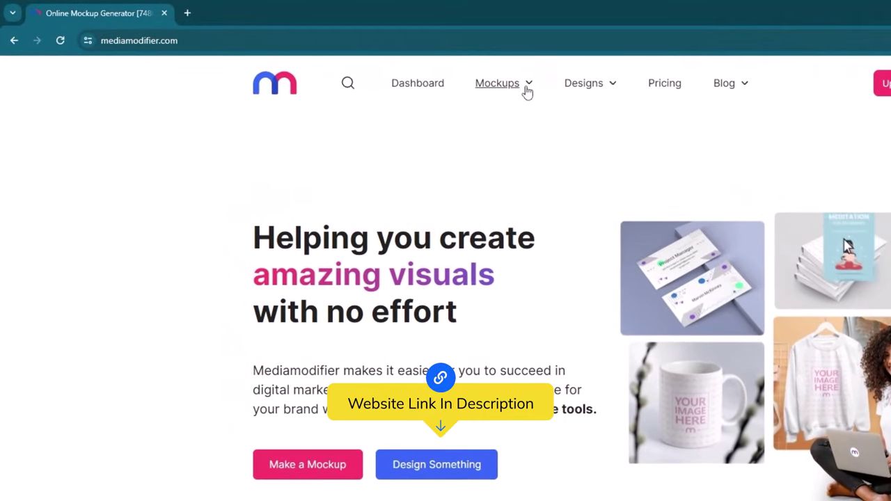
Browse all mockups filtered to Free and scroll to the Folded T-Shirt in Box mockup.
click(527, 92)
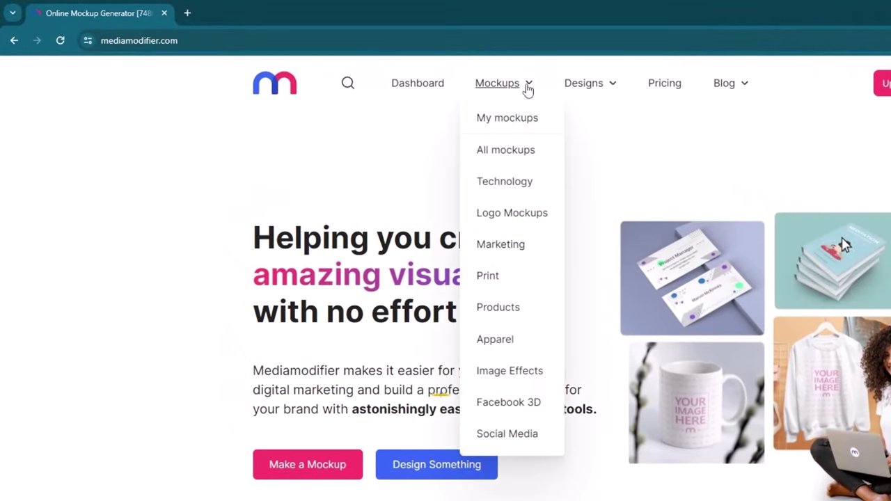
mouse_move(515, 151)
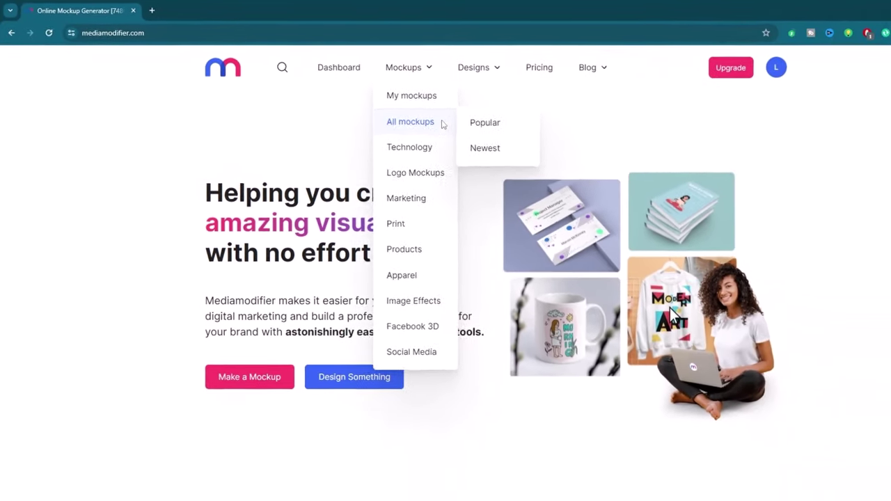
click(543, 153)
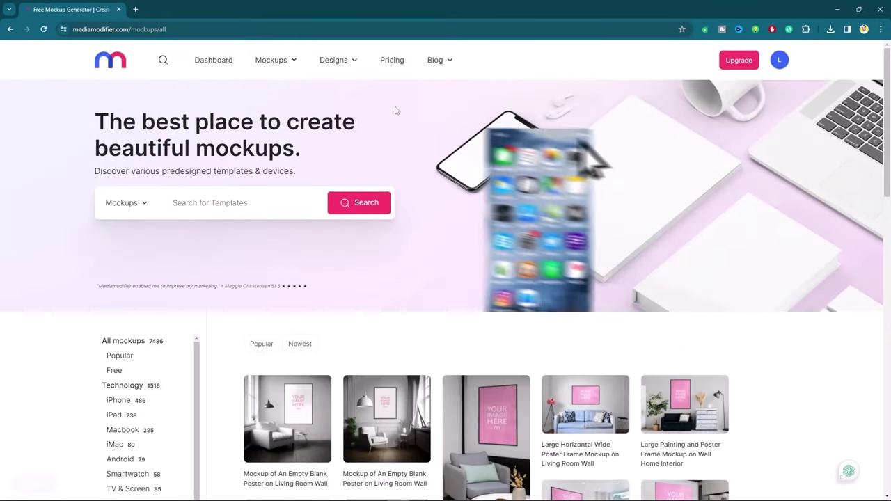
scroll(395, 111, down, 3)
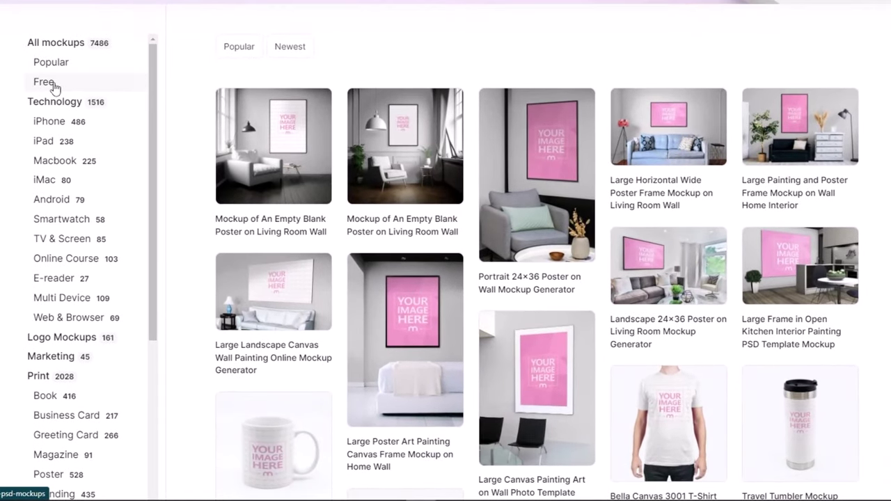
click(55, 84)
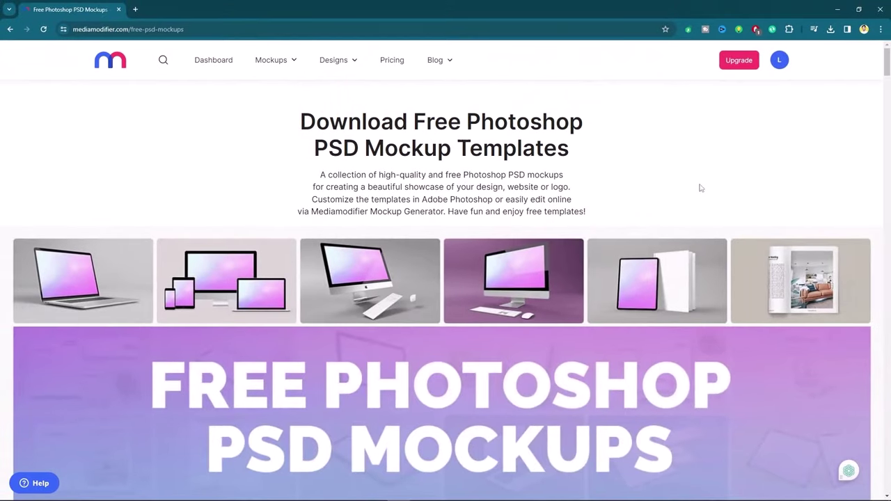
scroll(766, 174, down, 2)
scroll(819, 163, down, 8)
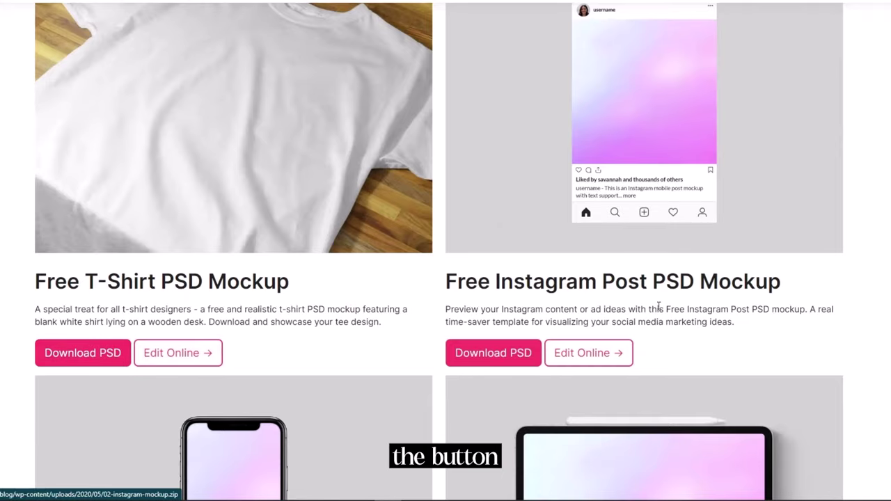
scroll(446, 251, down, 10)
scroll(445, 251, down, 15)
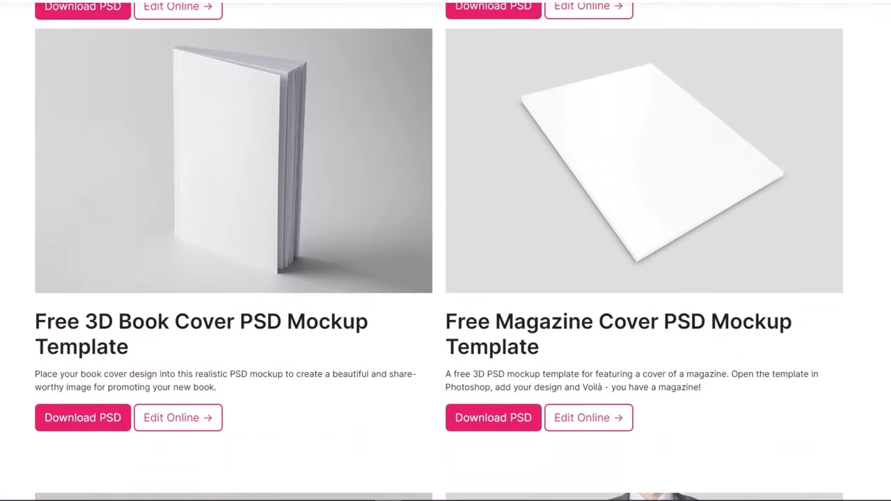
scroll(445, 251, down, 15)
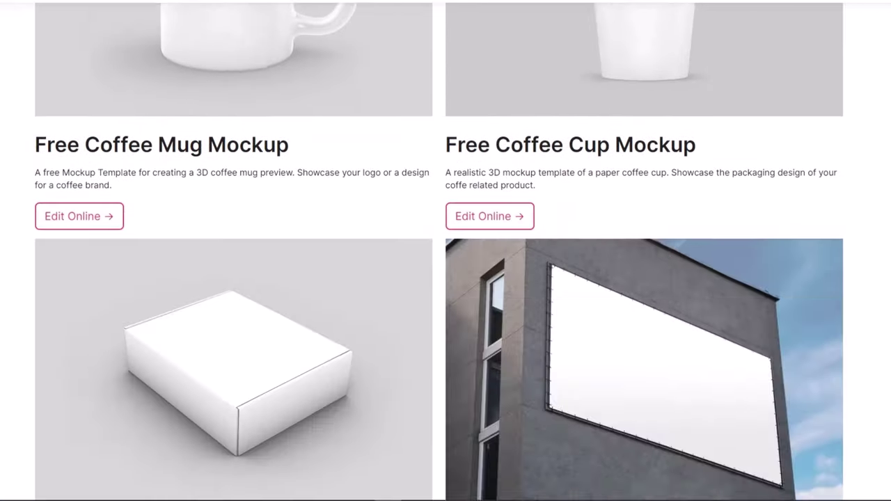
scroll(446, 251, down, 2)
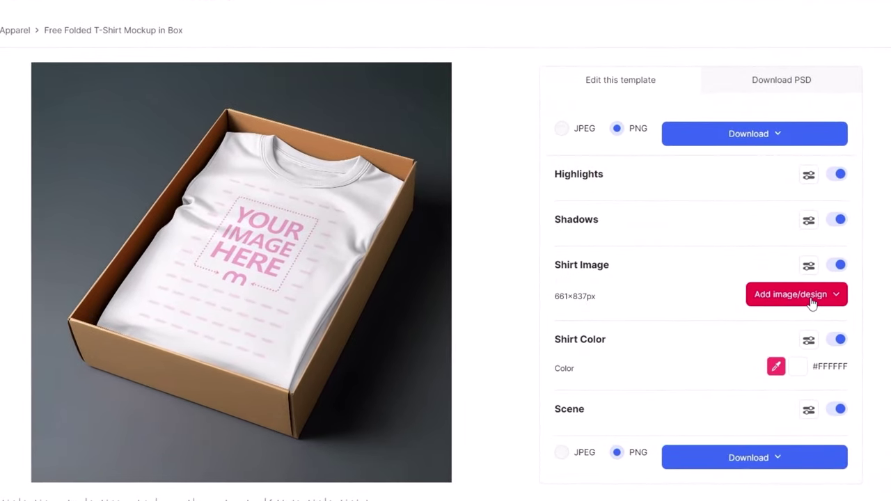
Upload design file 1 (19), Just a Dad and His Girl, and crop it onto the folded shirt.
click(745, 330)
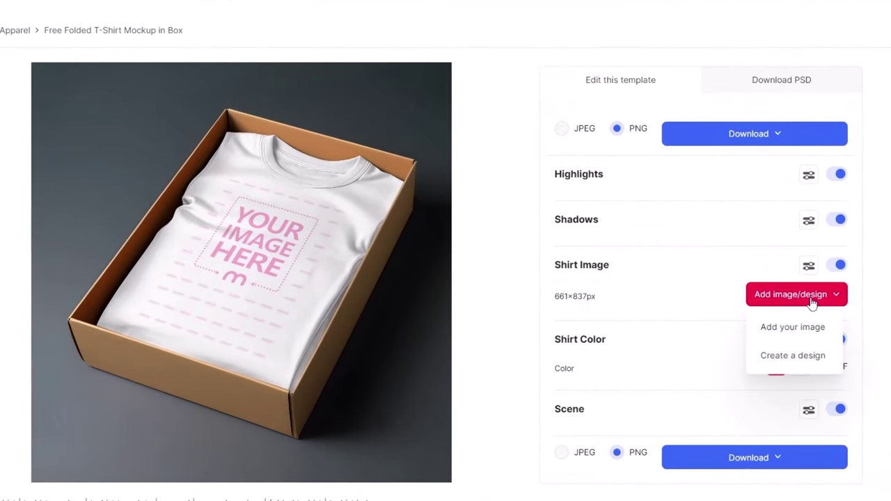
click(792, 327)
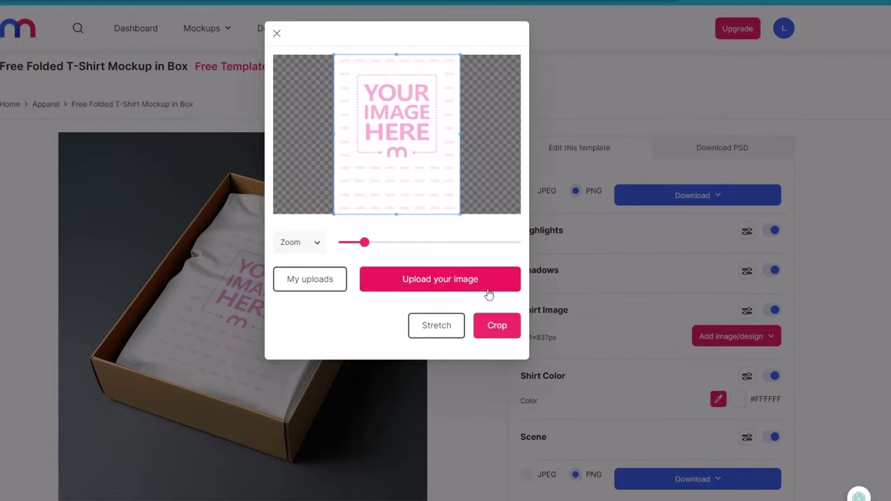
click(488, 290)
click(332, 281)
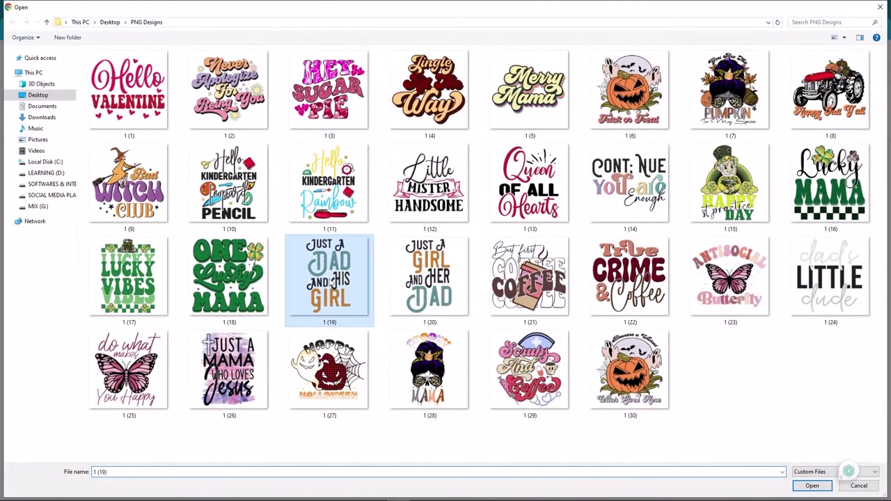
double_click(333, 281)
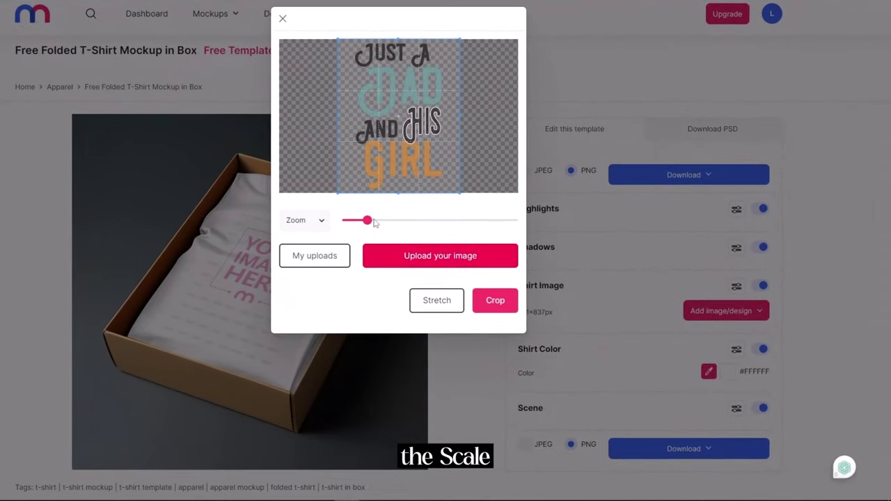
drag(367, 220, 347, 220)
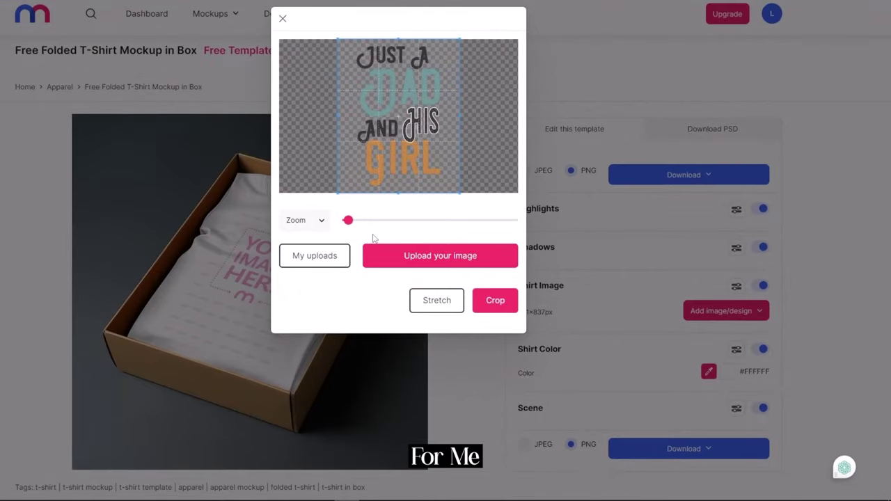
click(496, 304)
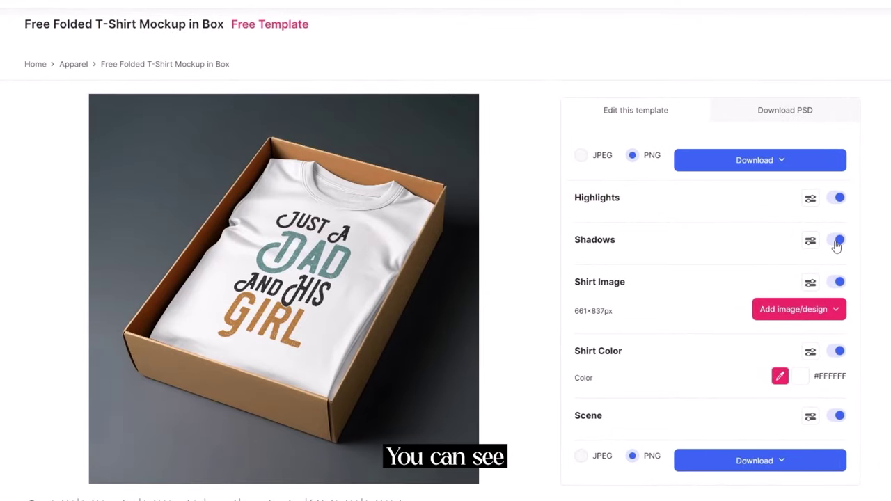
Compare shadows off and on, try pink and purple shirt tints, then restore white #FFFFFF.
click(838, 242)
click(838, 242)
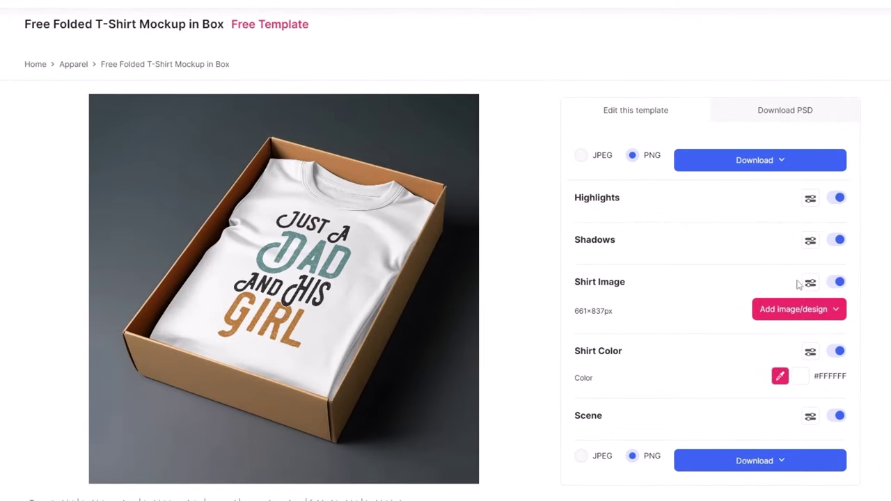
click(801, 382)
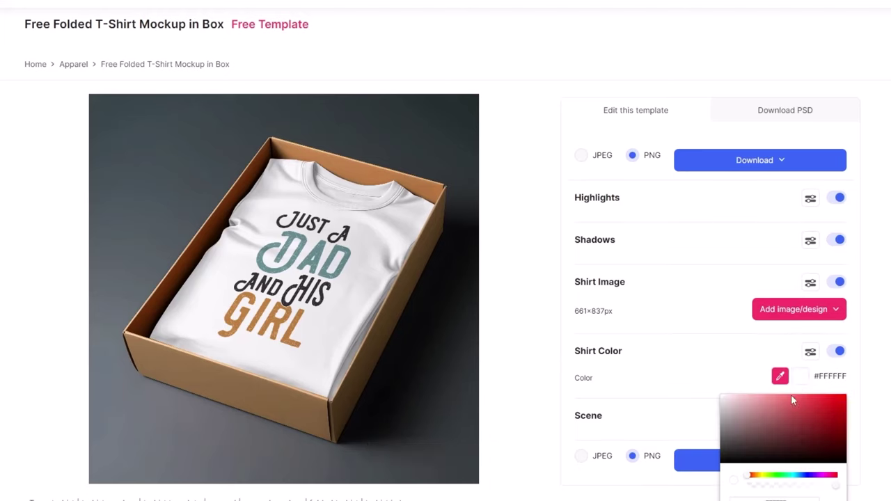
drag(791, 395, 777, 411)
drag(764, 475, 818, 461)
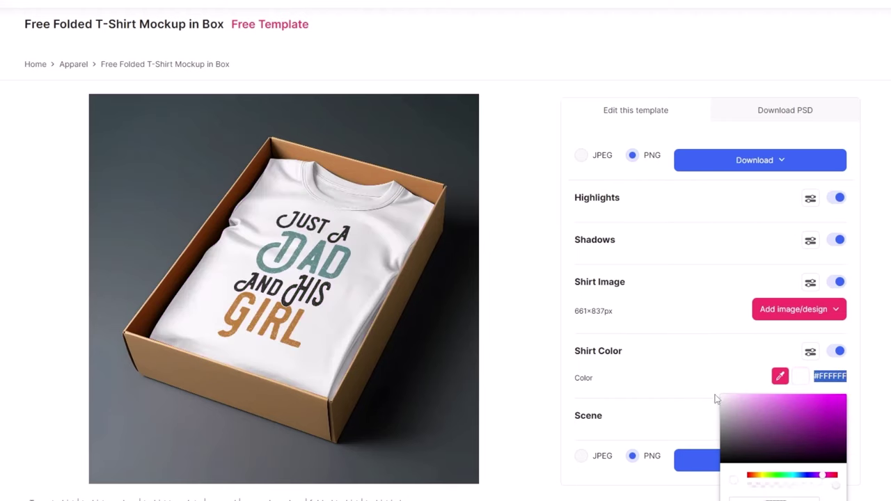
click(875, 331)
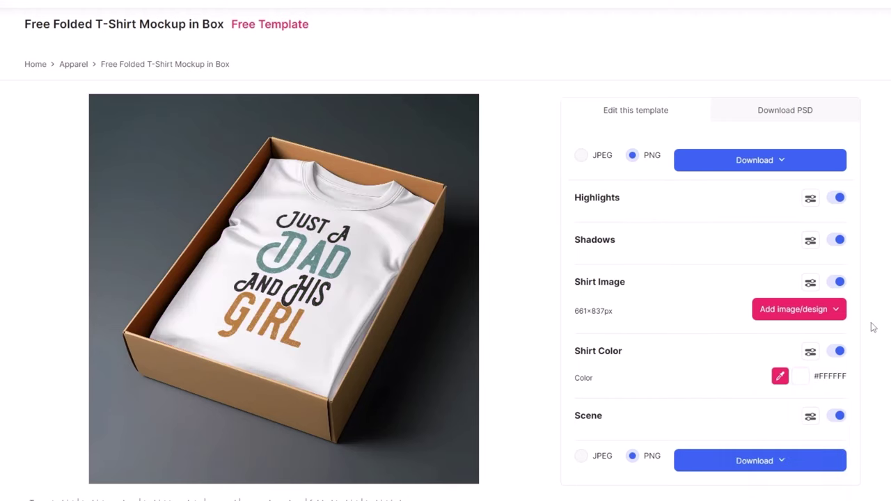
scroll(871, 324, down, 3)
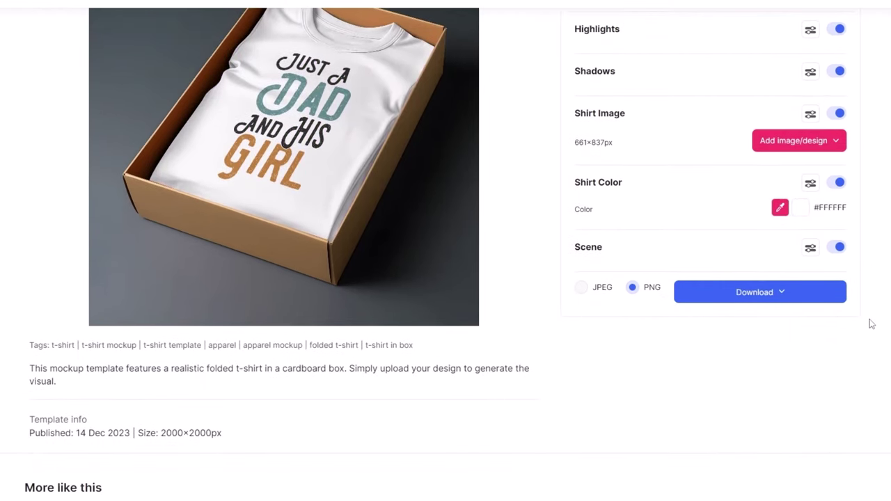
scroll(871, 323, up, 1)
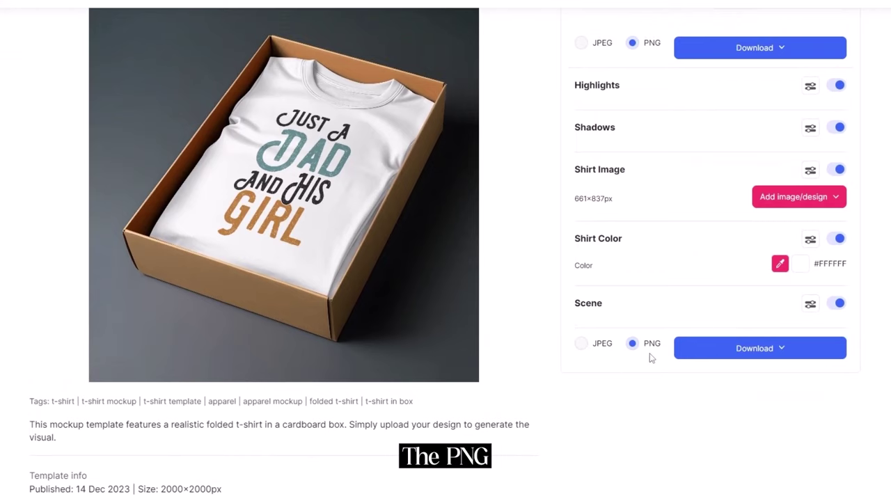
Toggle the cardboard box scene and test its brightness, leaving it near original.
click(836, 304)
click(835, 305)
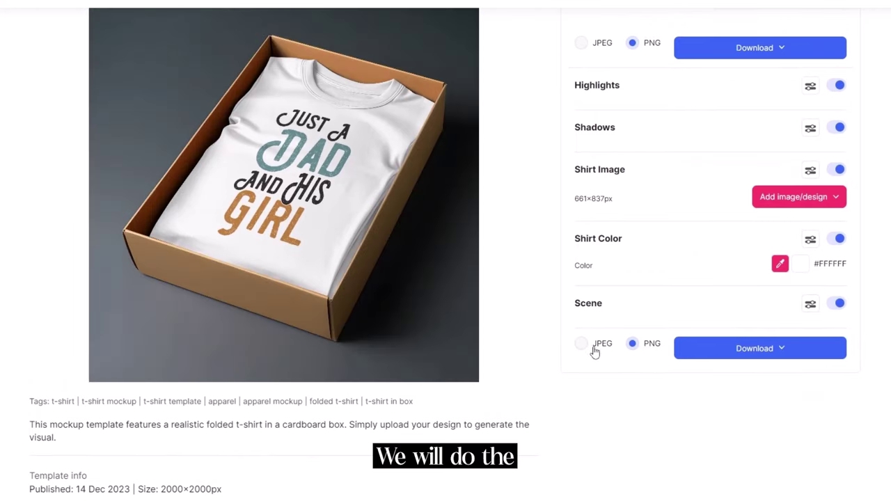
click(810, 305)
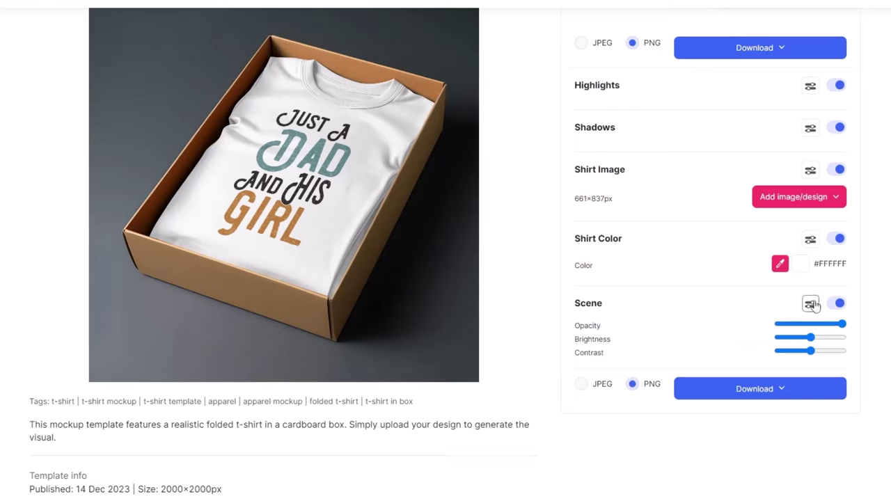
mouse_move(811, 339)
mouse_down()
mouse_move(821, 339)
mouse_move(813, 340)
mouse_up()
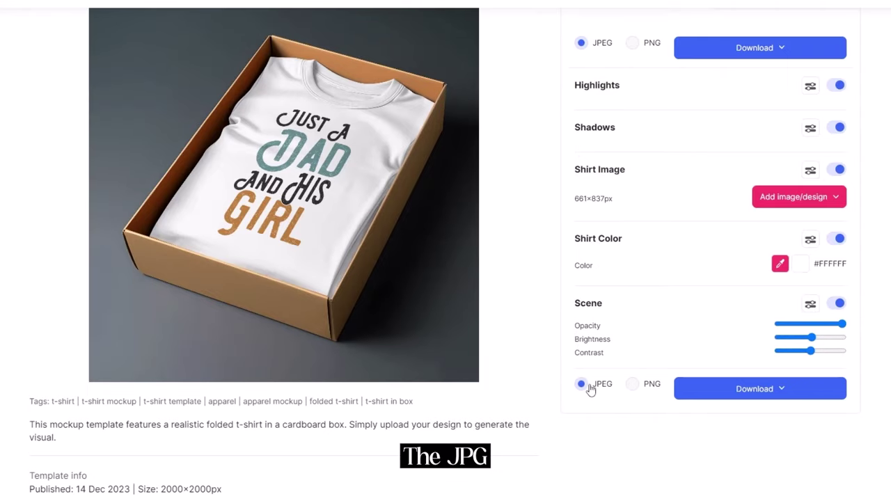
Download the finished mockup as JPEG image mediamodifier_image (2).jpeg.
click(811, 394)
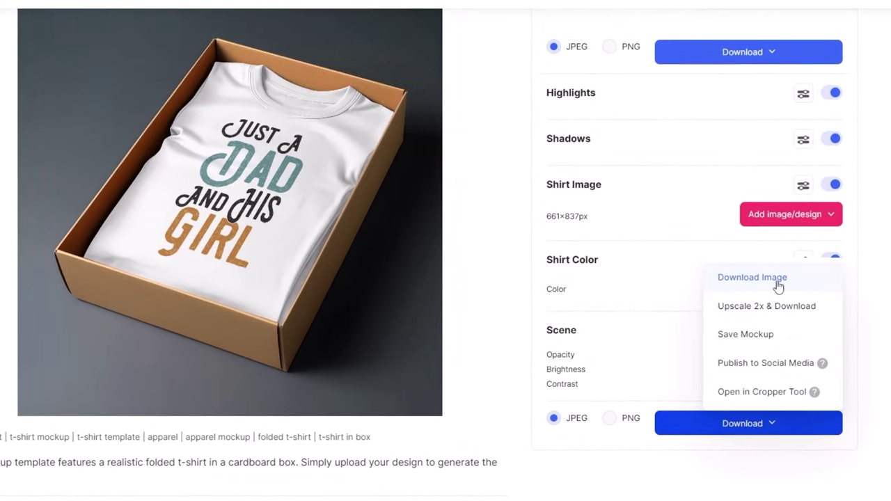
click(778, 285)
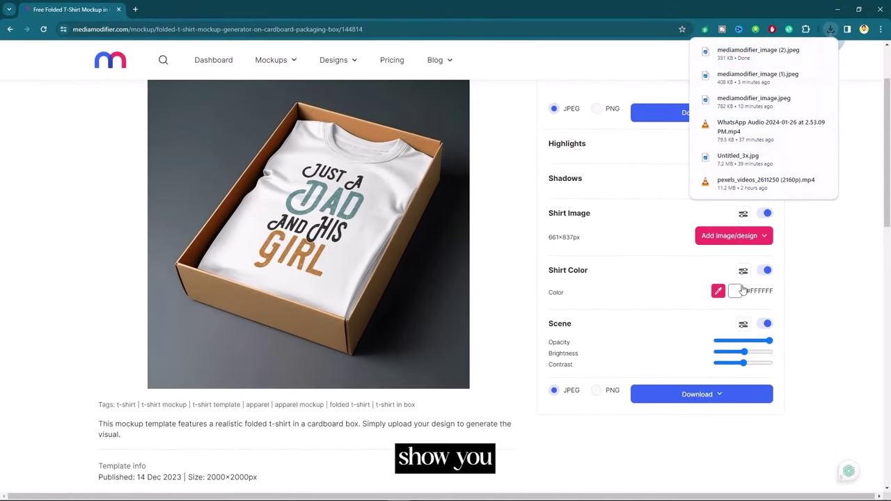
scroll(788, 254, up, 1)
Switch to the Bella 3001 model mockup and make the shirt Heather Mint.
scroll(730, 266, down, 1)
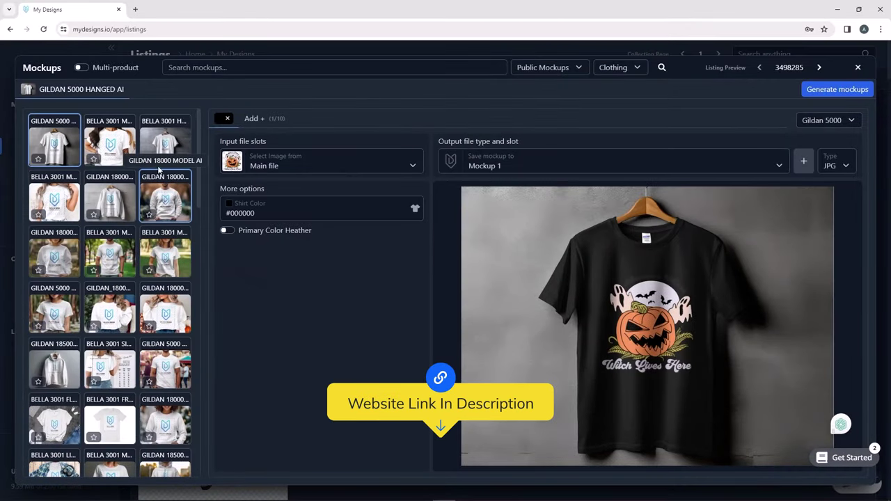
click(125, 151)
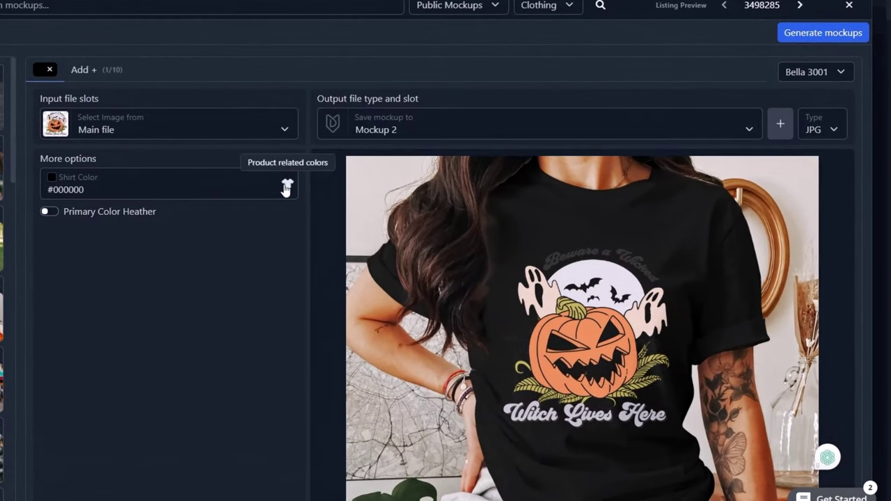
click(414, 210)
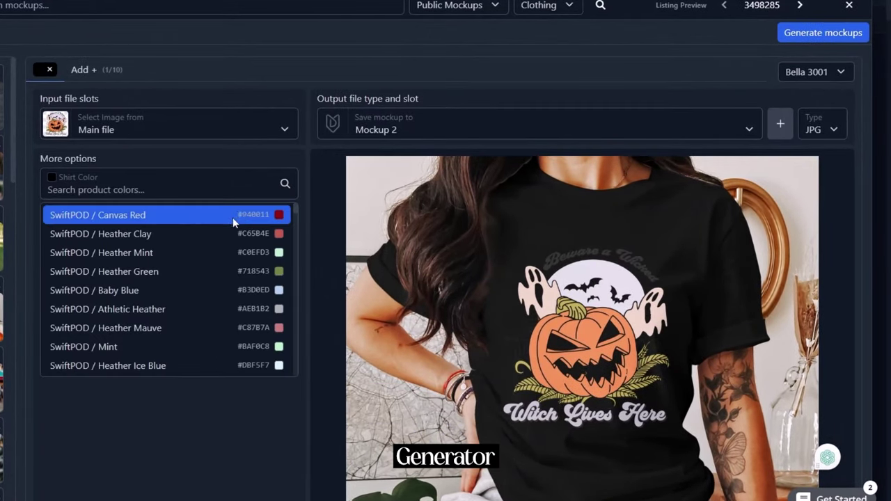
click(200, 256)
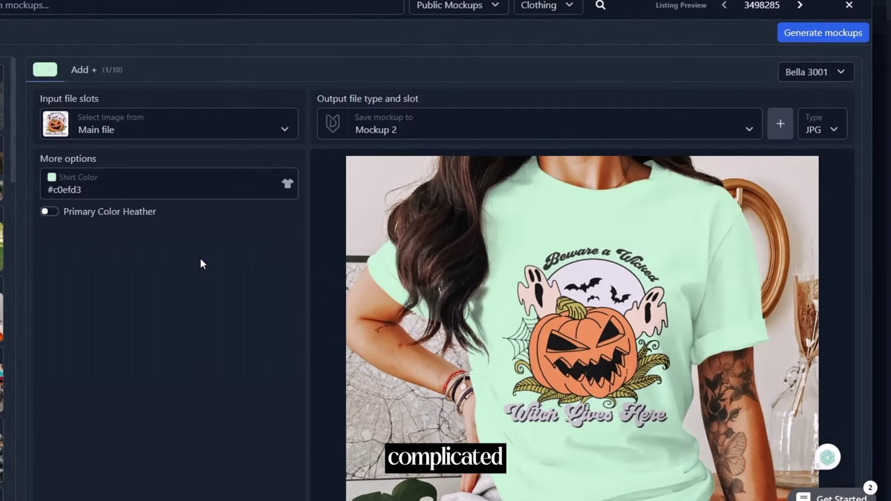
Try SwiftPOD Yellow and Heather Deep Teal, ending on pink heather #d57877.
click(289, 194)
click(279, 337)
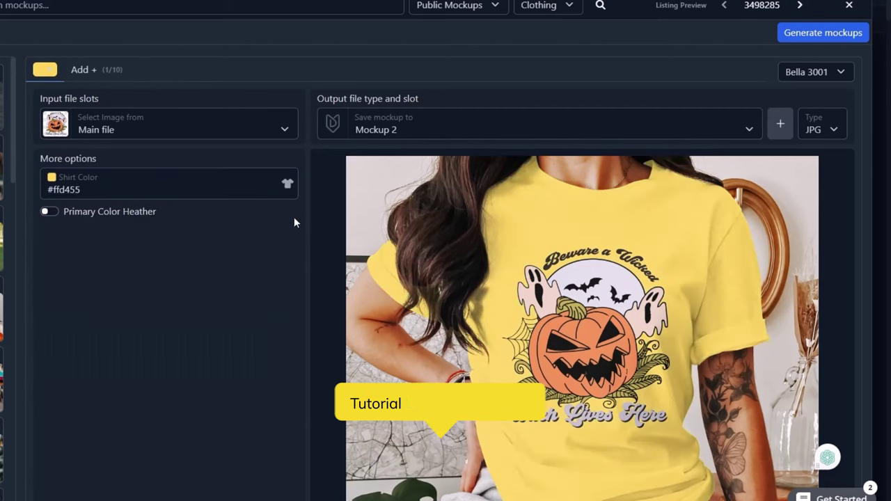
click(287, 185)
scroll(244, 285, down, 5)
click(277, 321)
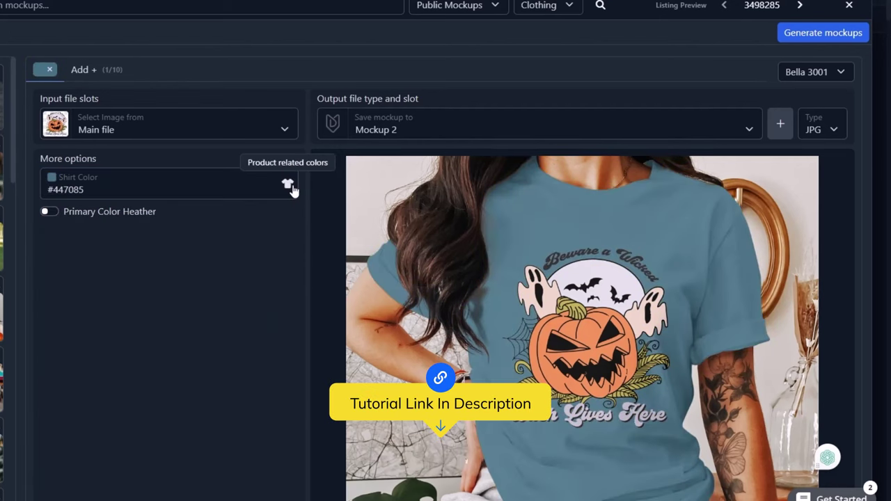
click(287, 185)
scroll(267, 348, down, 5)
click(276, 335)
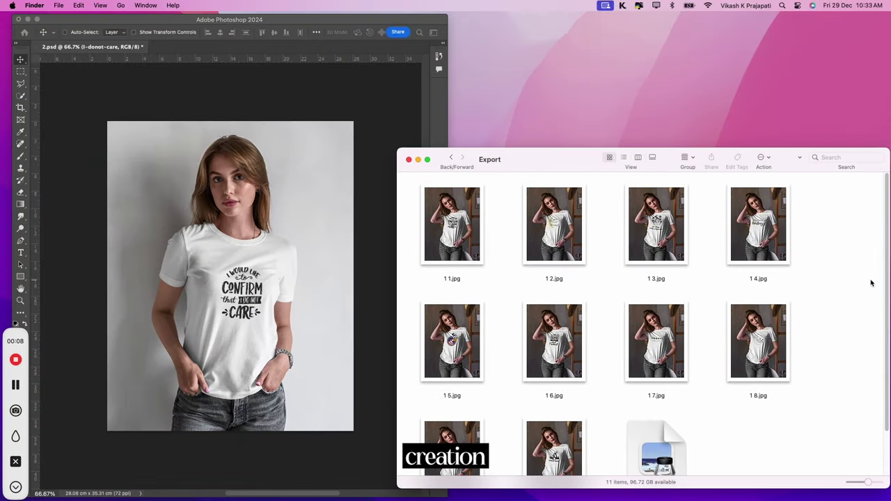
Scroll the Export folder as Photoshop's batch action adds JPG mockups up to 5 50.jpg.
scroll(869, 283, down, 4)
scroll(842, 285, down, 2)
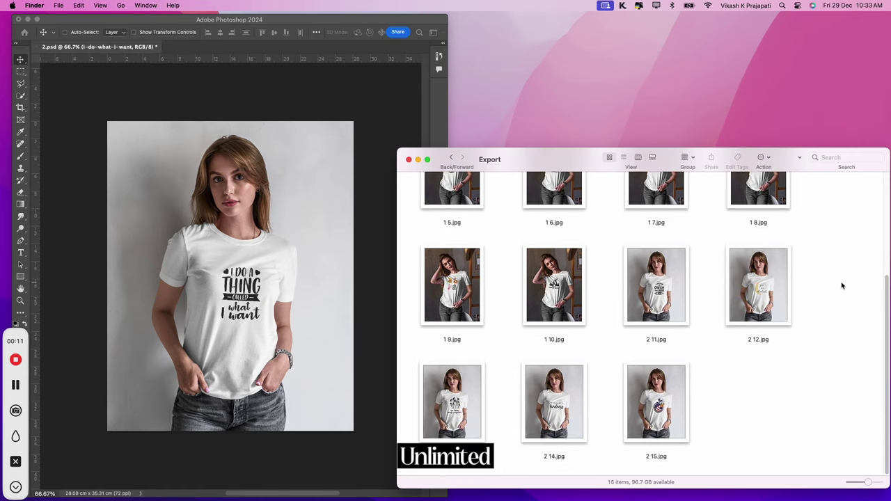
scroll(857, 299, down, 5)
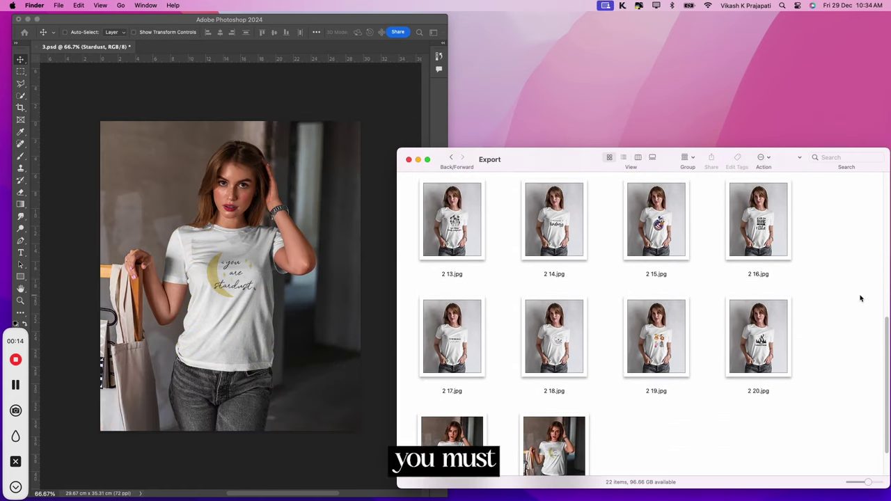
scroll(861, 298, down, 3)
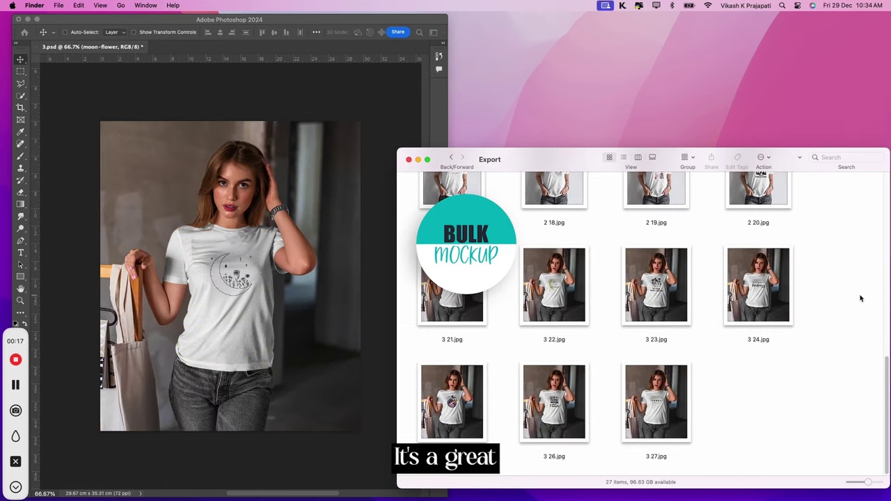
scroll(861, 299, down, 3)
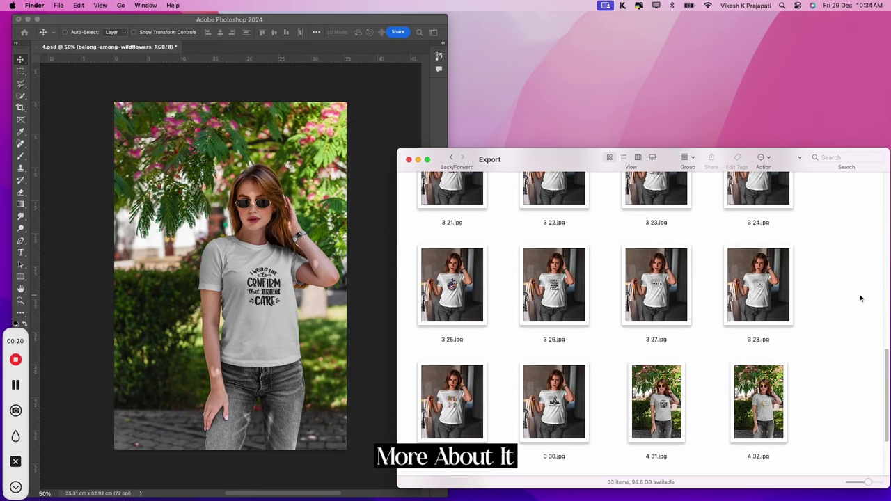
scroll(861, 298, down, 5)
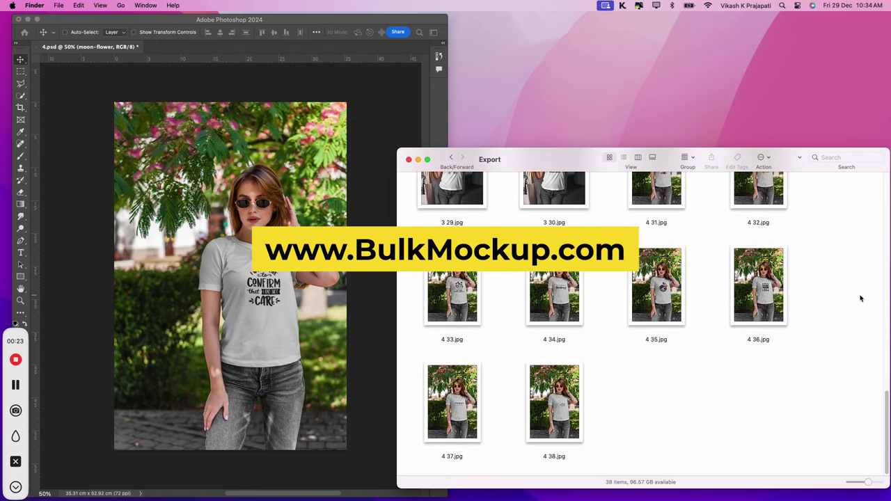
scroll(861, 299, down, 3)
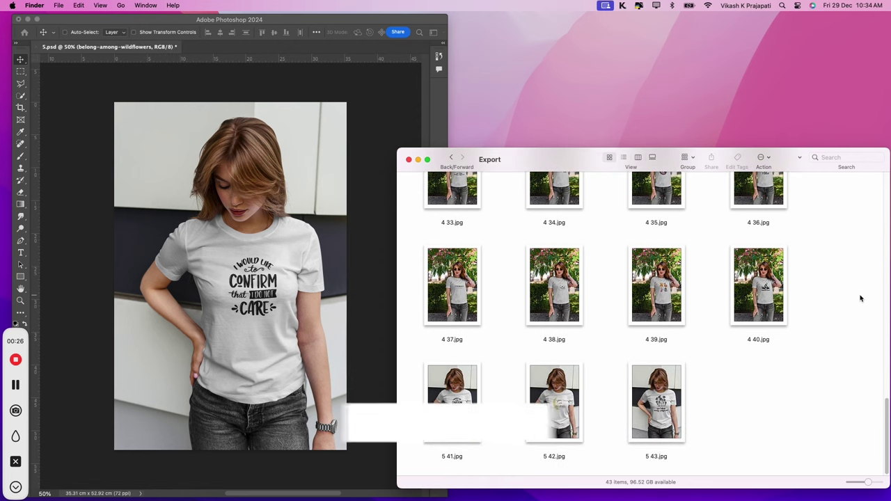
scroll(860, 299, down, 4)
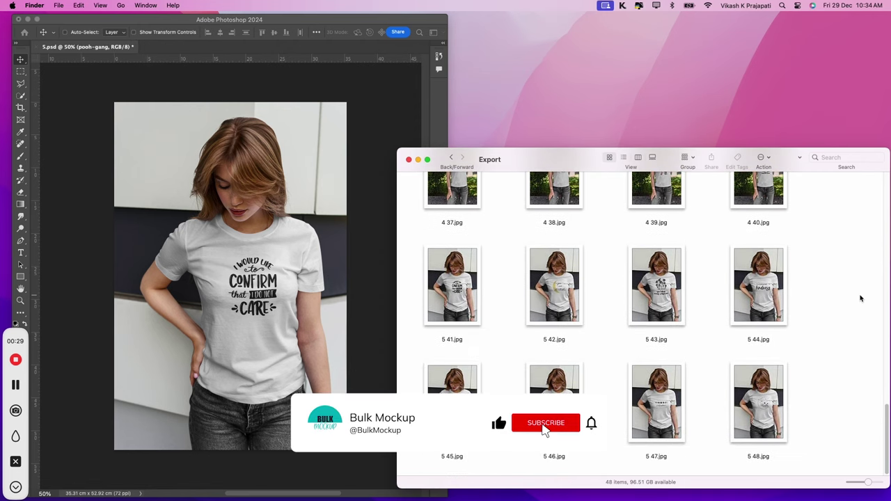
scroll(861, 298, down, 3)
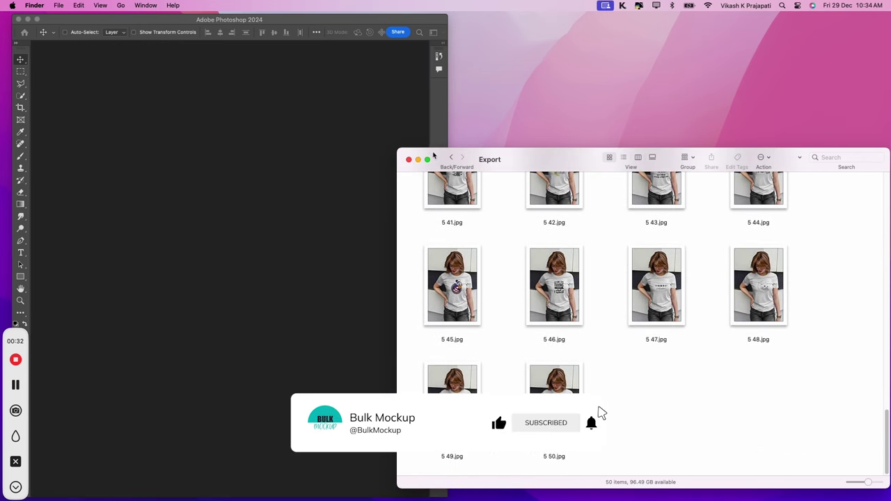